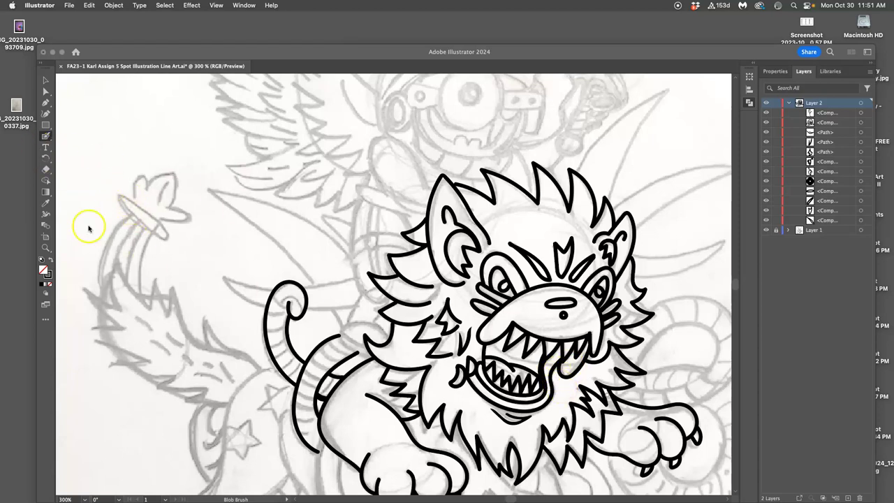
Draw a small D-shaped curl in the fur beside the lion's lower jaw with the Blob Brush
{"action": "left_click", "coordinate": [48, 137]}
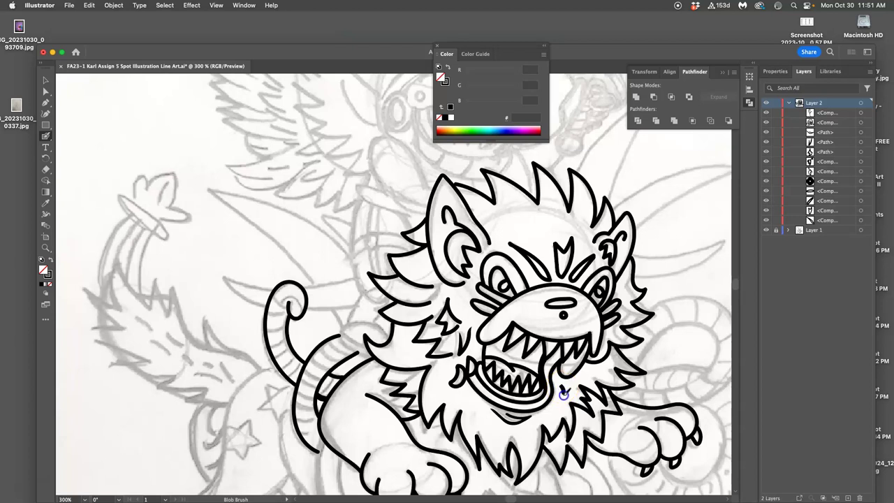
{"action": "mouse_move", "coordinate": [563, 386]}
{"action": "left_mouse_down"}
{"action": "mouse_move", "coordinate": [407, 205]}
{"action": "mouse_move", "coordinate": [359, 174]}
{"action": "left_mouse_up"}
{"action": "key", "text": "super+equal"}
{"action": "key", "text": "super+equal"}
{"action": "key", "text": "super+equal"}
{"action": "left_click_drag", "start_coordinate": [500, 318], "coordinate": [411, 262]}
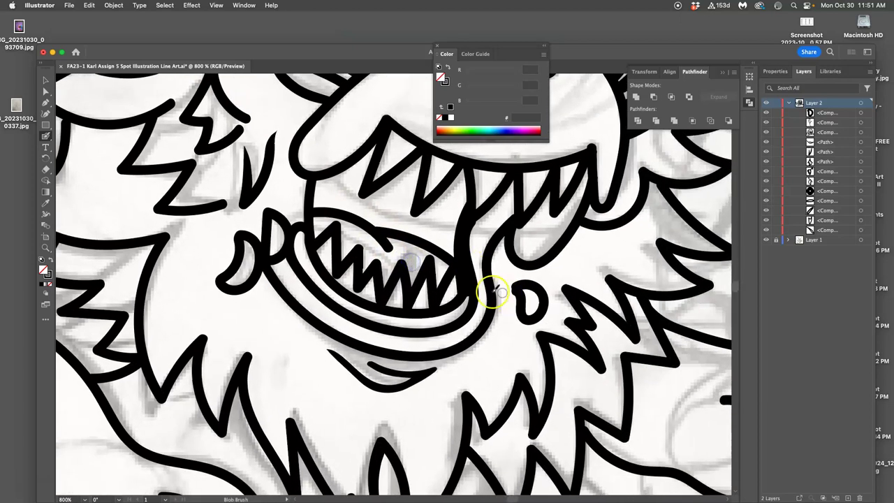
Smooth the inner-jaw-facing edge of the D-shaped curl by redrawing it with the Pencil tool
{"action": "left_click", "coordinate": [45, 137]}
{"action": "left_click", "coordinate": [77, 158]}
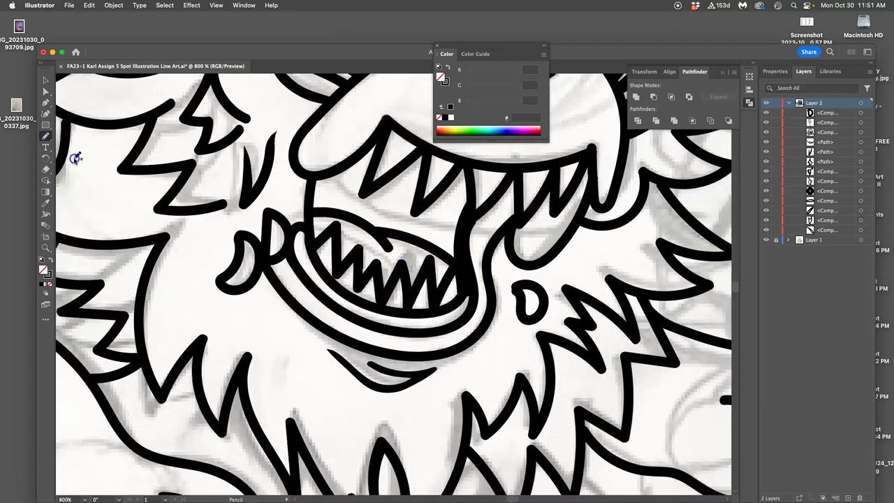
{"action": "left_click", "coordinate": [540, 292], "text": "super"}
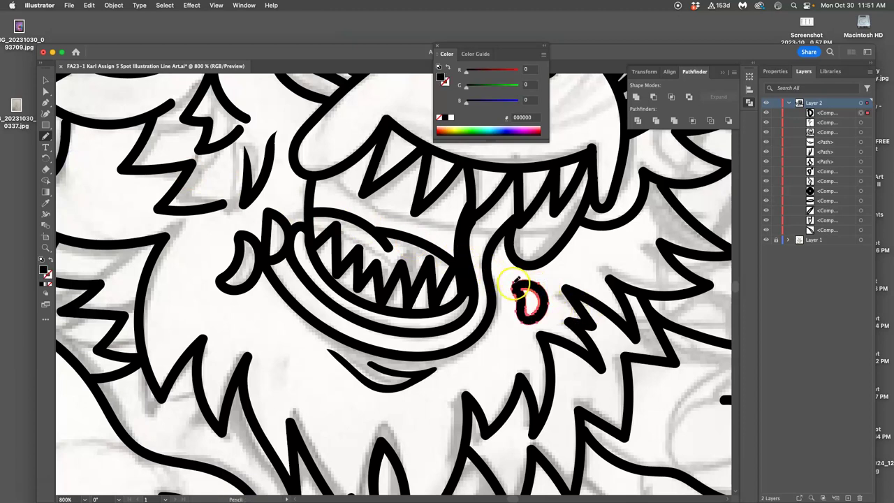
{"action": "left_click_drag", "start_coordinate": [516, 298], "coordinate": [522, 319]}
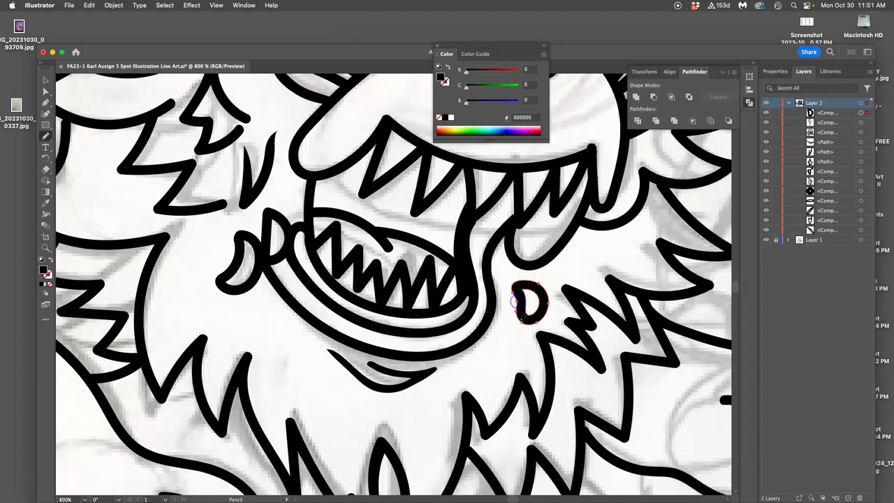
{"action": "left_click", "coordinate": [554, 282], "text": "super"}
Delete the thin V-shaped fur mark on the cheek just above the corner of the mouth
{"action": "left_click_drag", "start_coordinate": [327, 320], "coordinate": [469, 397]}
{"action": "left_click_drag", "start_coordinate": [417, 311], "coordinate": [419, 359]}
{"action": "scroll", "coordinate": [418, 358], "scroll_direction": "up", "scroll_amount": 3}
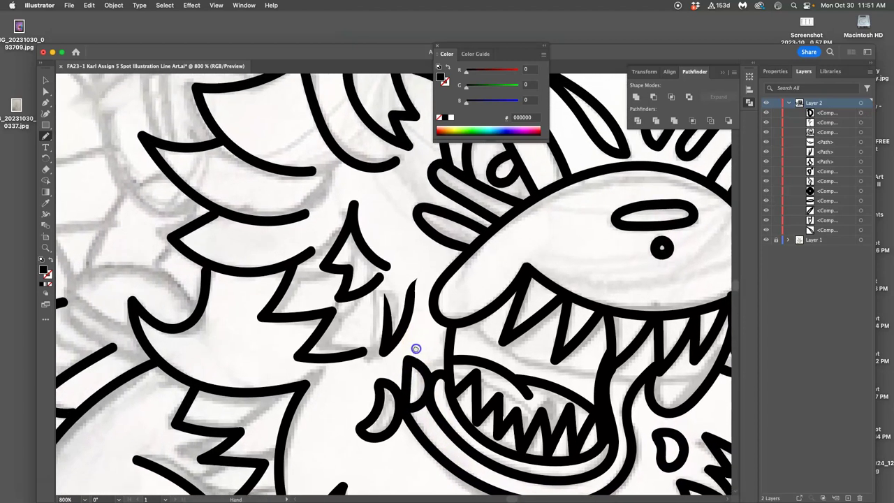
{"action": "left_click", "coordinate": [46, 91]}
{"action": "left_click", "coordinate": [400, 300]}
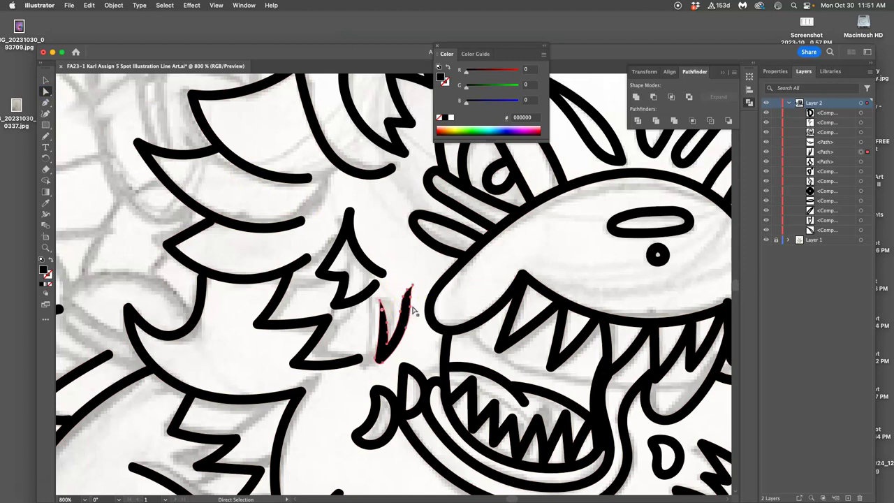
{"action": "key", "text": "Delete"}
Adjust the pointed fur mark on the cheek and enlarge it slightly upward and outward
{"action": "left_click", "coordinate": [365, 259]}
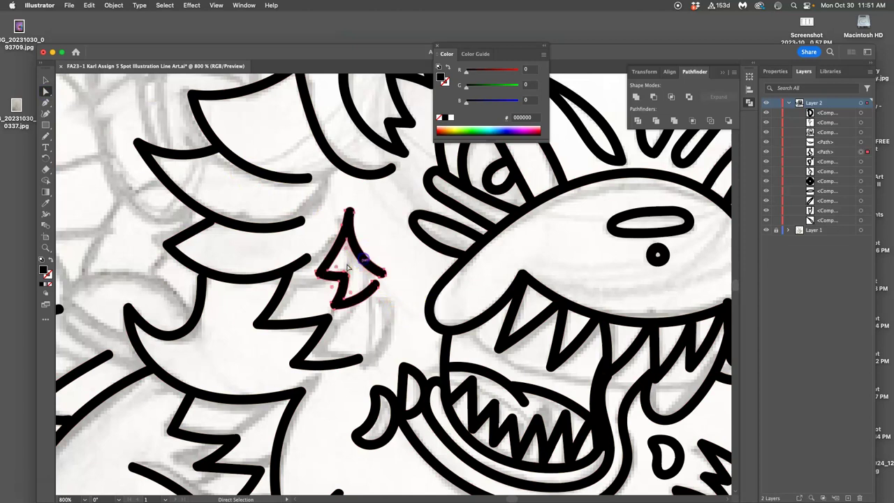
{"action": "left_click", "coordinate": [45, 79]}
{"action": "left_click_drag", "start_coordinate": [365, 246], "coordinate": [381, 281]}
{"action": "key", "text": "super+minus"}
{"action": "key", "text": "super+minus"}
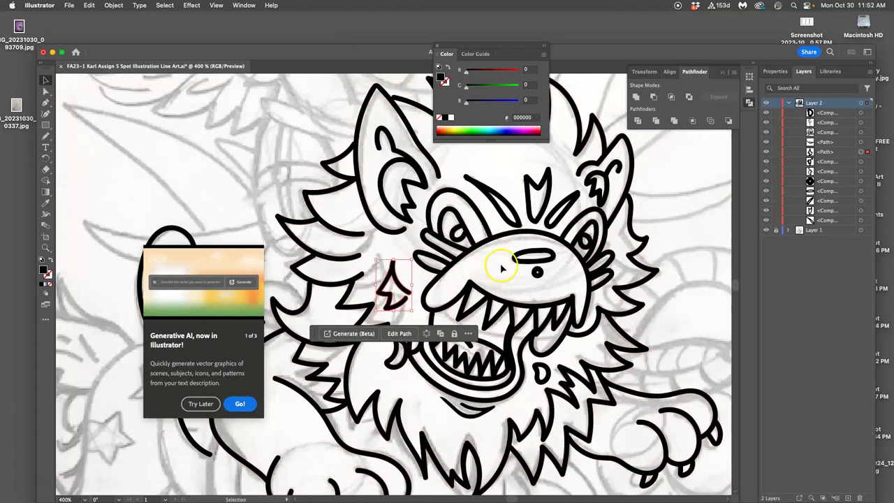
{"action": "left_click_drag", "start_coordinate": [375, 260], "coordinate": [372, 250]}
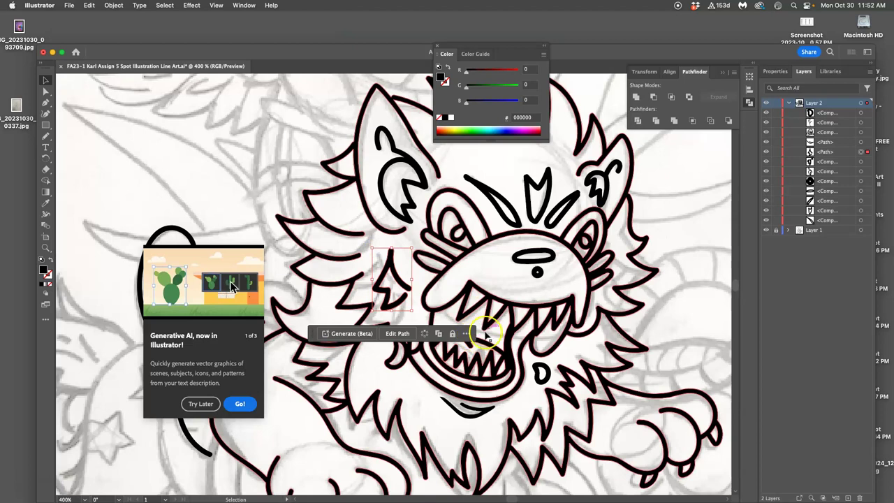
Duplicate the wrinkle under the chin, turn the copy upside down and place it on the lion's forehead
{"action": "left_click_drag", "start_coordinate": [533, 349], "coordinate": [491, 304]}
{"action": "left_click_drag", "start_coordinate": [498, 351], "coordinate": [506, 329]}
{"action": "scroll", "coordinate": [493, 328], "scroll_direction": "up", "scroll_amount": 5}
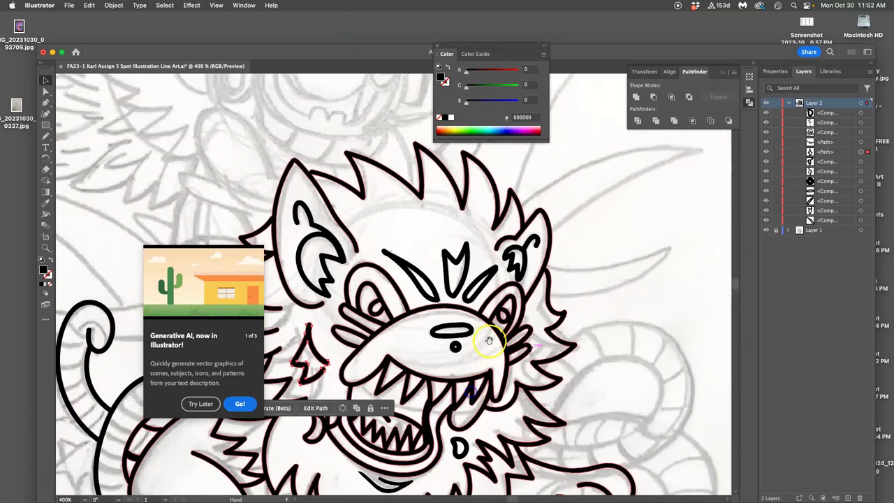
{"action": "left_click_drag", "start_coordinate": [489, 340], "coordinate": [516, 265]}
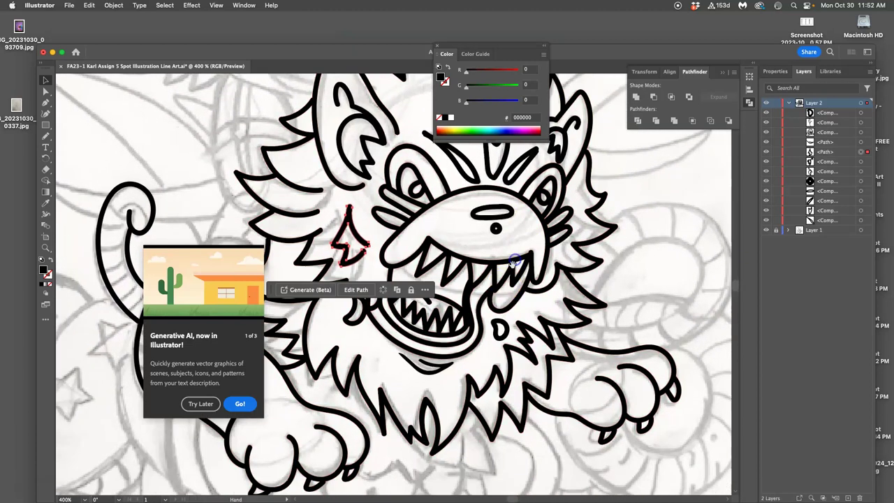
{"action": "left_click", "coordinate": [448, 373]}
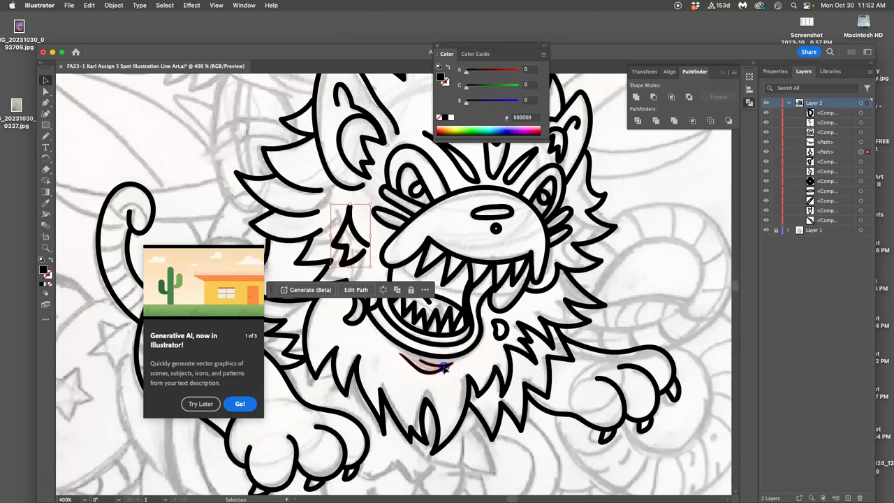
{"action": "key", "text": "super+c"}
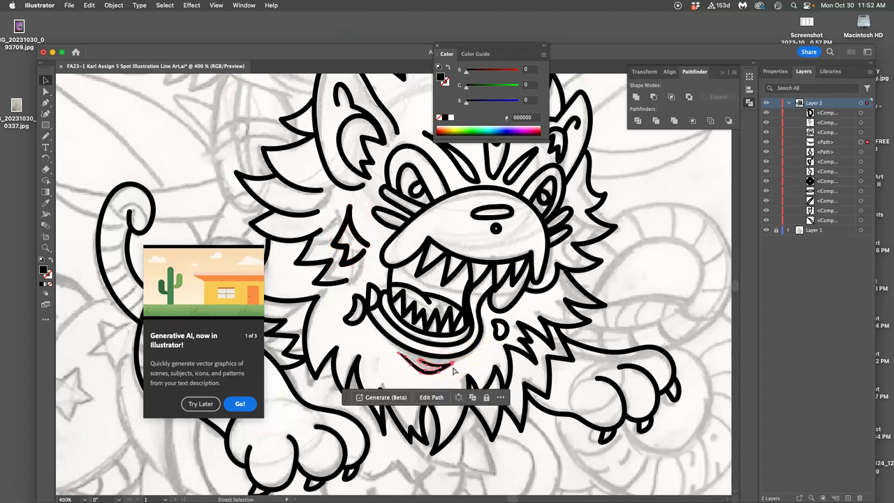
{"action": "key", "text": "super+v"}
{"action": "key", "text": "super+a"}
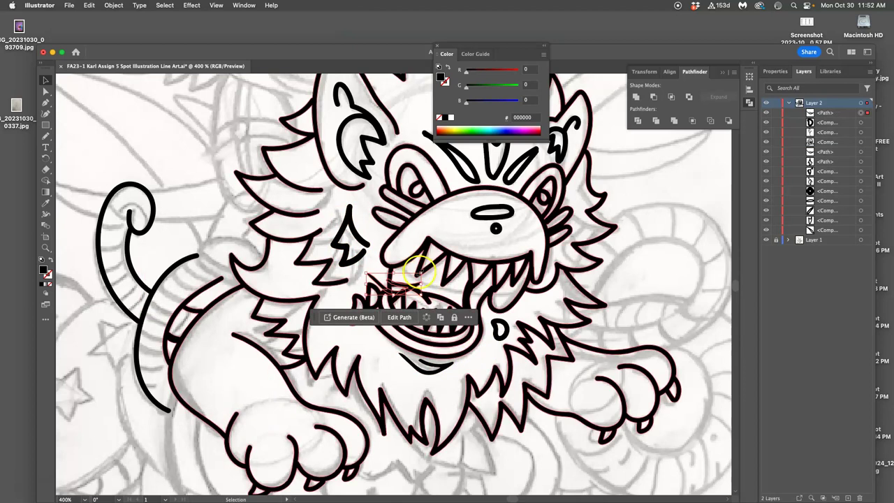
{"action": "mouse_move", "coordinate": [424, 269]}
{"action": "left_mouse_down"}
{"action": "mouse_move", "coordinate": [360, 252]}
{"action": "mouse_move", "coordinate": [356, 267]}
{"action": "mouse_move", "coordinate": [376, 281]}
{"action": "mouse_move", "coordinate": [410, 111]}
{"action": "left_mouse_up"}
{"action": "key", "text": "space"}
{"action": "left_click_drag", "start_coordinate": [450, 243], "coordinate": [438, 385]}
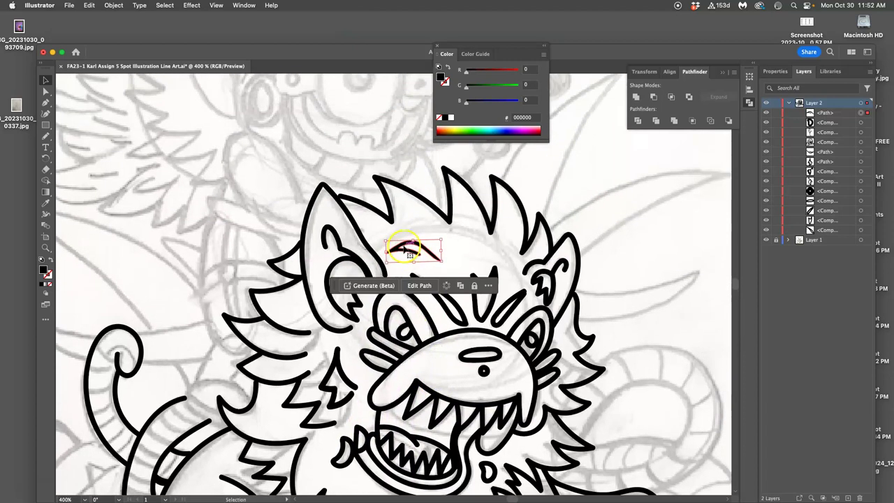
Shift the forehead wrinkle slightly right and down toward the brow line
{"action": "mouse_move", "coordinate": [404, 246]}
{"action": "left_mouse_down"}
{"action": "mouse_move", "coordinate": [437, 240]}
{"action": "mouse_move", "coordinate": [413, 252]}
{"action": "left_mouse_up"}
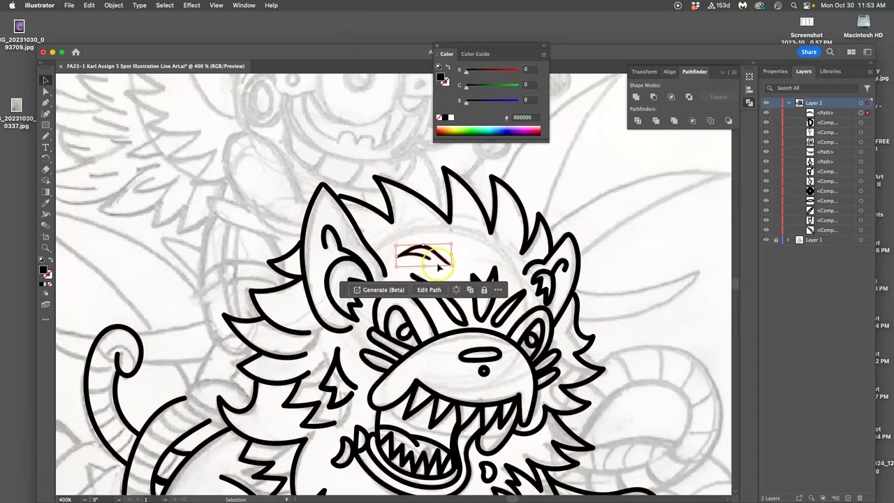
{"action": "key", "text": "a"}
{"action": "left_click_drag", "start_coordinate": [443, 263], "coordinate": [450, 262]}
{"action": "key", "text": "v"}
Try a duplicate of the forehead wrinkle, reflected across the vertical axis, on the other side of the forehead
{"action": "key", "text": "super+c"}
{"action": "key", "text": "super+v"}
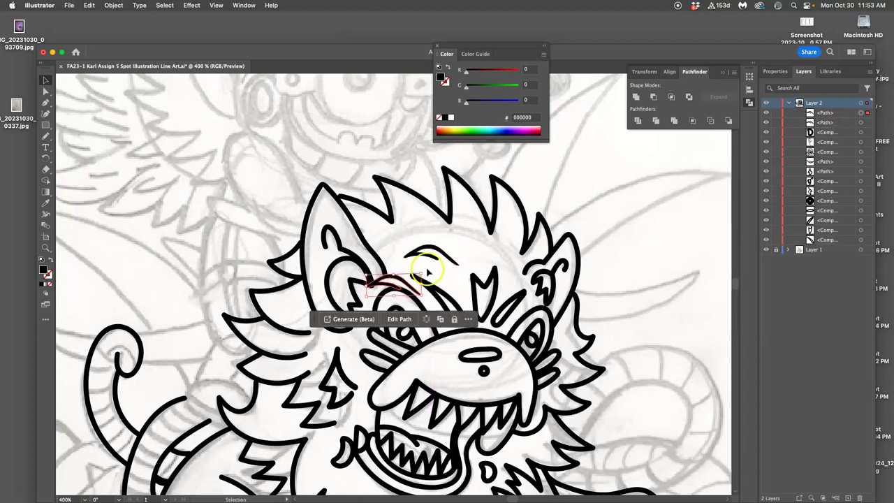
{"action": "right_click", "coordinate": [404, 282]}
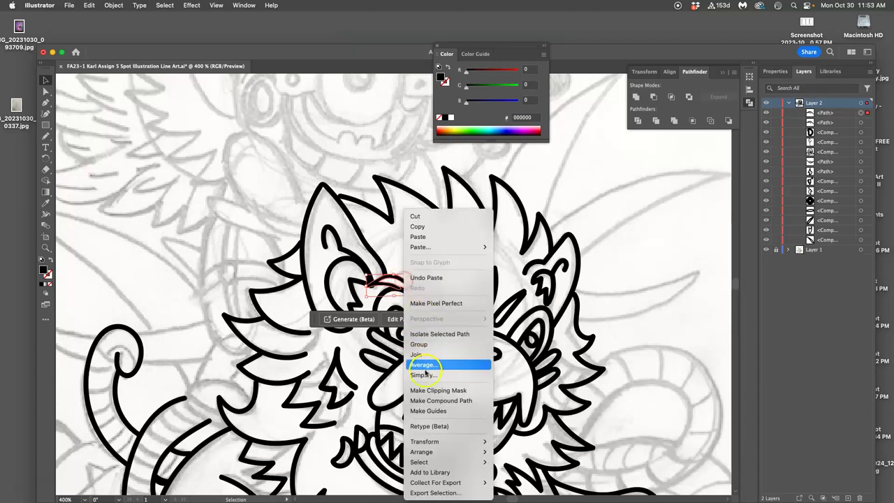
{"action": "mouse_move", "coordinate": [430, 442]}
{"action": "left_click", "coordinate": [506, 465]}
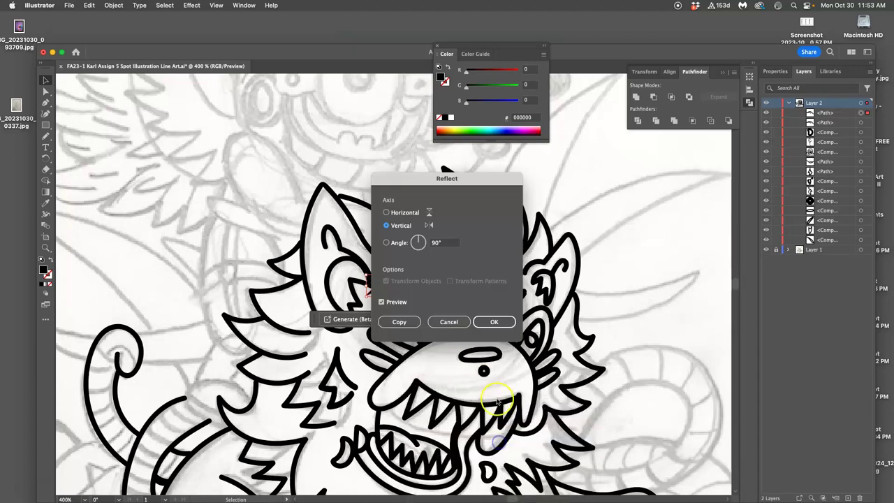
{"action": "left_click", "coordinate": [494, 321]}
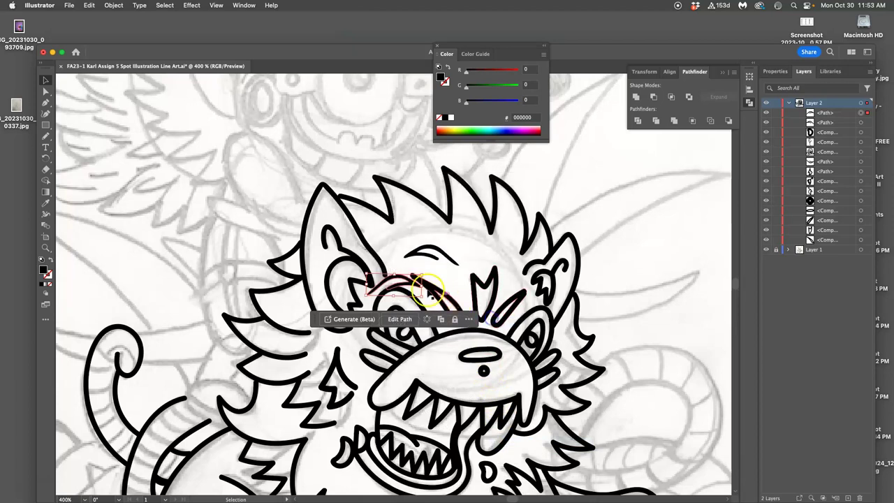
{"action": "left_click_drag", "start_coordinate": [405, 283], "coordinate": [518, 258]}
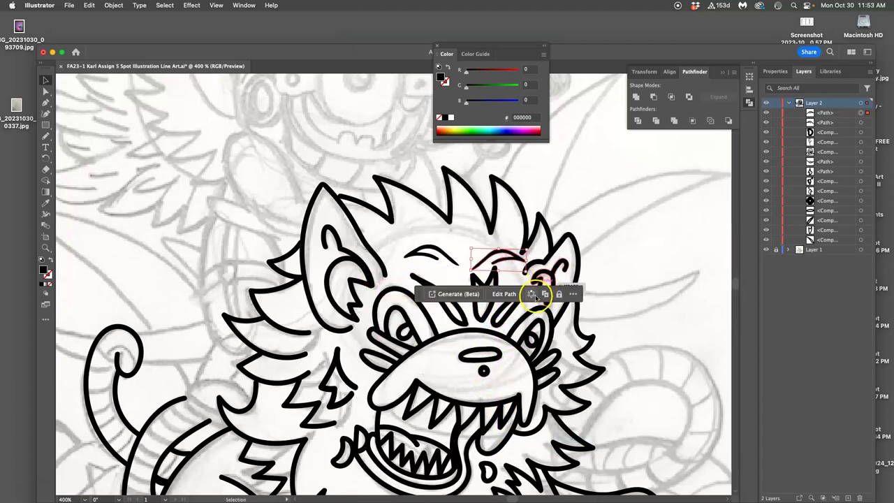
{"action": "key", "text": "Delete"}
Examine the inked lion head, front leg and tail curl against the uninked parts of the pencil sketch
{"action": "key", "text": "super+minus"}
{"action": "key", "text": "super+minus"}
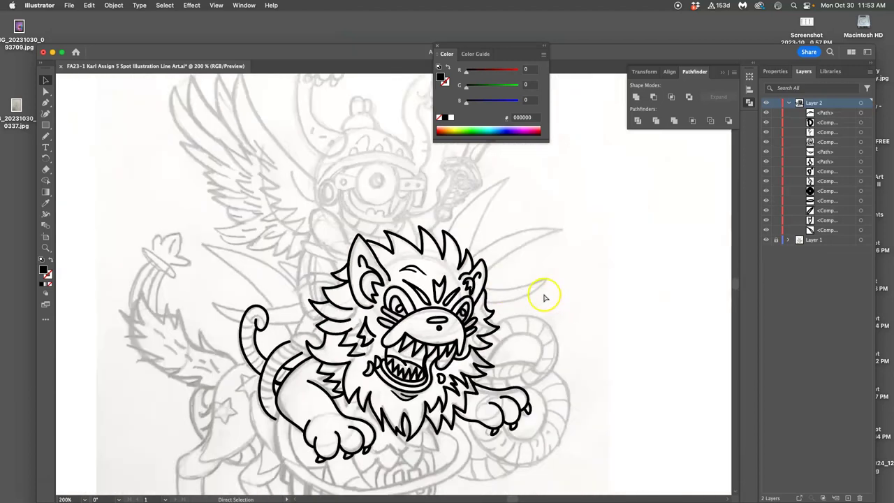
{"action": "scroll", "coordinate": [536, 302], "scroll_direction": "down", "scroll_amount": 1}
{"action": "scroll", "coordinate": [536, 302], "scroll_direction": "down", "scroll_amount": 1}
{"action": "scroll", "coordinate": [517, 304], "scroll_direction": "right", "scroll_amount": 2}
{"action": "left_click", "coordinate": [475, 305]}
{"action": "scroll", "coordinate": [475, 305], "scroll_direction": "down", "scroll_amount": 1}
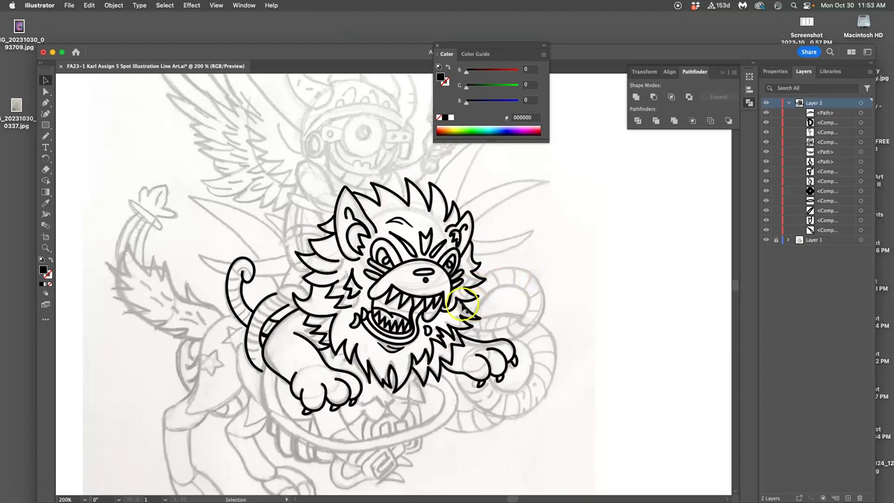
{"action": "scroll", "coordinate": [469, 308], "scroll_direction": "left", "scroll_amount": 2}
{"action": "scroll", "coordinate": [422, 305], "scroll_direction": "left", "scroll_amount": 5}
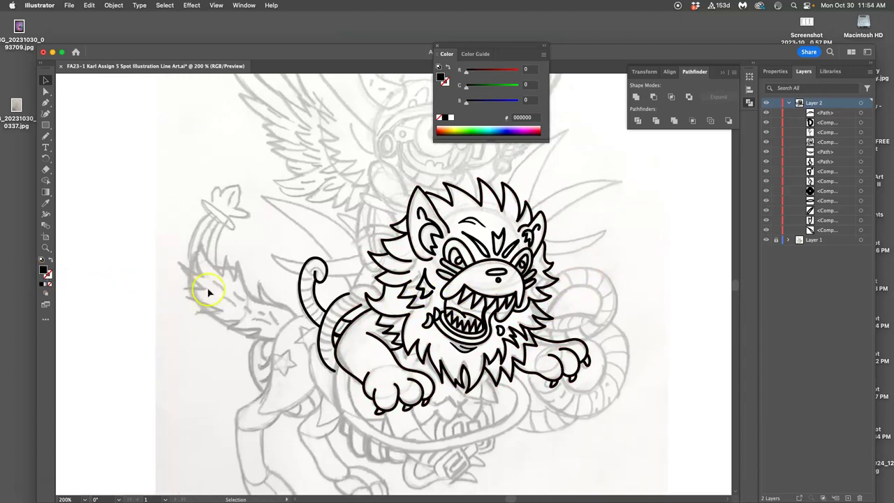
{"action": "key", "text": "super+equal"}
{"action": "scroll", "coordinate": [343, 349], "scroll_direction": "down", "scroll_amount": 5}
{"action": "scroll", "coordinate": [342, 350], "scroll_direction": "left", "scroll_amount": 3}
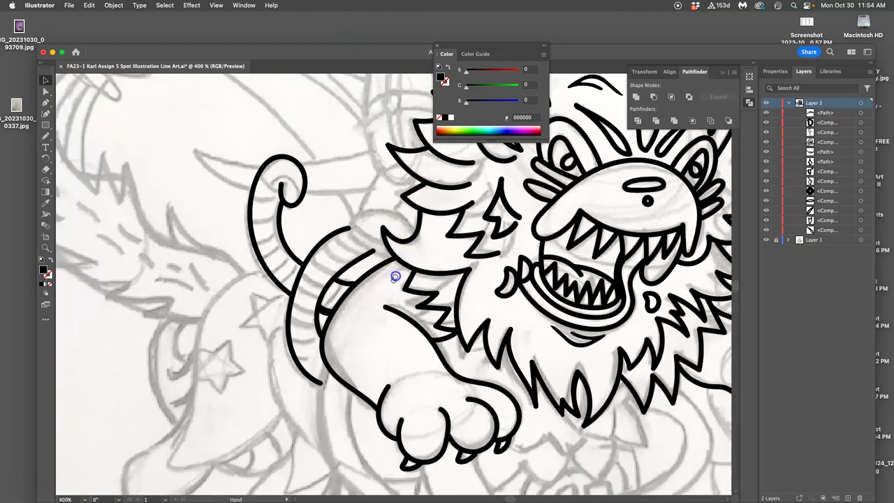
{"action": "left_click", "coordinate": [374, 194]}
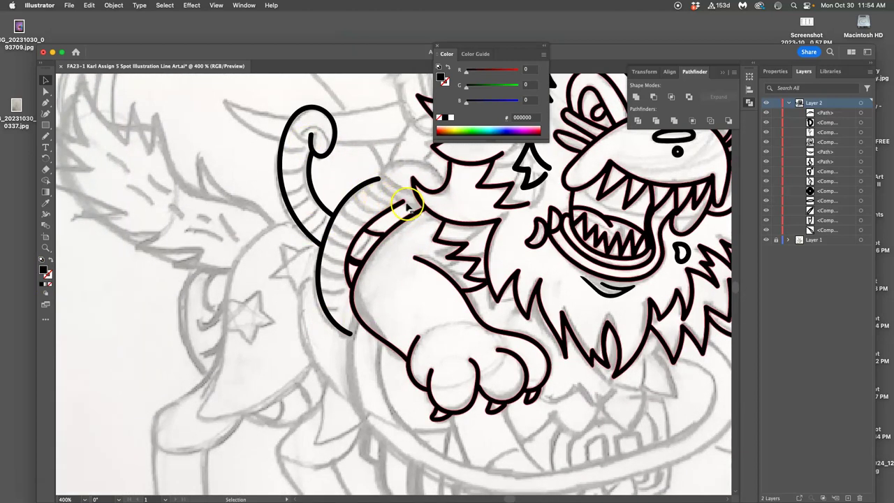
{"action": "mouse_move", "coordinate": [421, 217]}
{"action": "left_mouse_down"}
{"action": "mouse_move", "coordinate": [393, 223]}
{"action": "mouse_move", "coordinate": [323, 182]}
{"action": "left_mouse_up"}
{"action": "left_click_drag", "start_coordinate": [327, 276], "coordinate": [302, 244]}
{"action": "key", "text": "super+minus"}
{"action": "key", "text": "super+minus"}
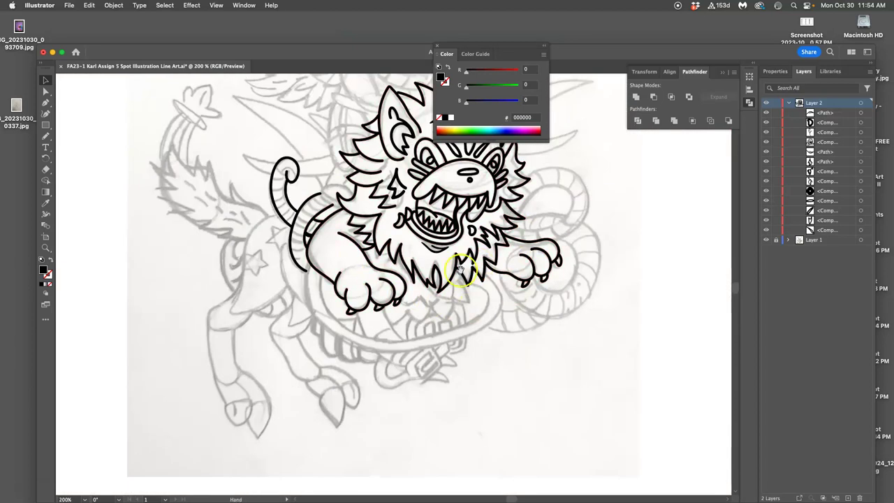
{"action": "scroll", "coordinate": [392, 244], "scroll_direction": "right", "scroll_amount": 3}
{"action": "left_click", "coordinate": [150, 199]}
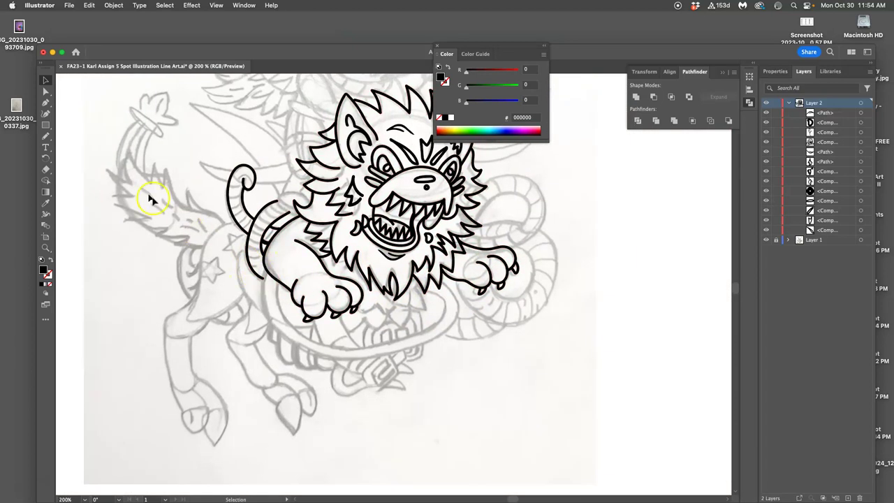
{"action": "key", "text": "v"}
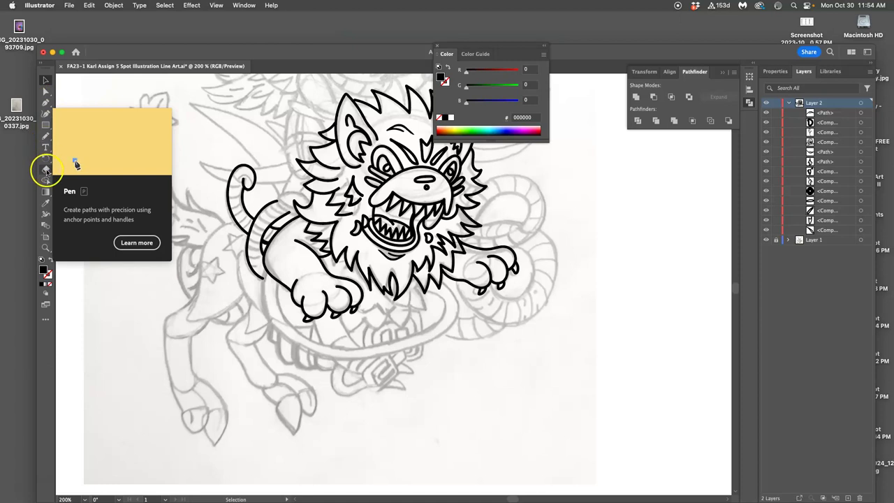
Ink the round outline below the lion's head and front paw with the Blob Brush, and swap the fill and stroke to a black fill
{"action": "left_click", "coordinate": [47, 138]}
{"action": "left_click", "coordinate": [79, 146]}
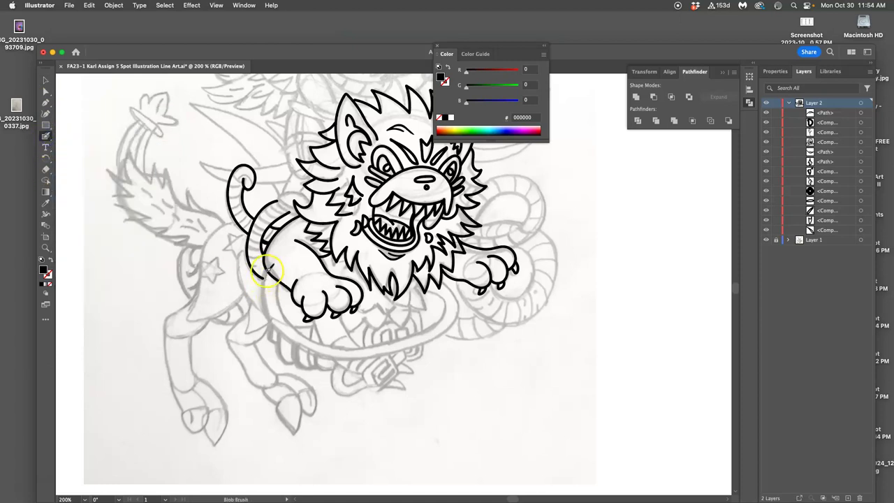
{"action": "mouse_move", "coordinate": [268, 271]}
{"action": "left_mouse_down"}
{"action": "mouse_move", "coordinate": [264, 278]}
{"action": "mouse_move", "coordinate": [268, 264]}
{"action": "mouse_move", "coordinate": [271, 271]}
{"action": "left_mouse_up"}
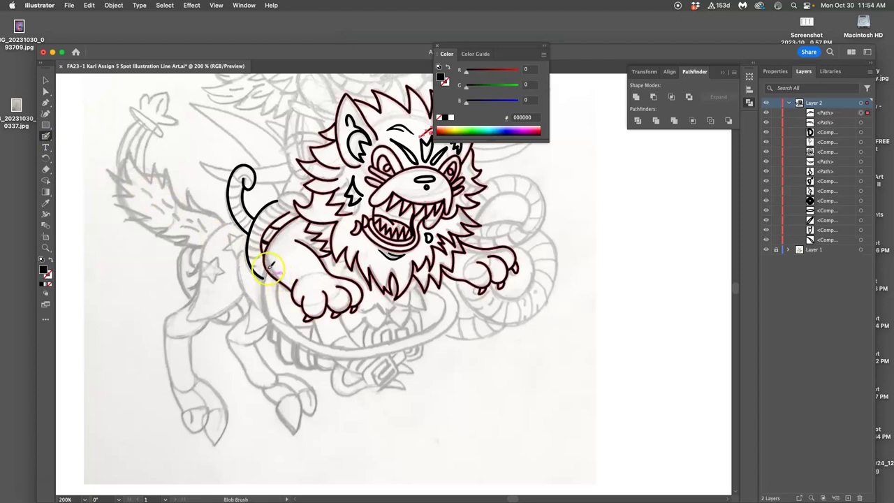
{"action": "key", "text": "super+z"}
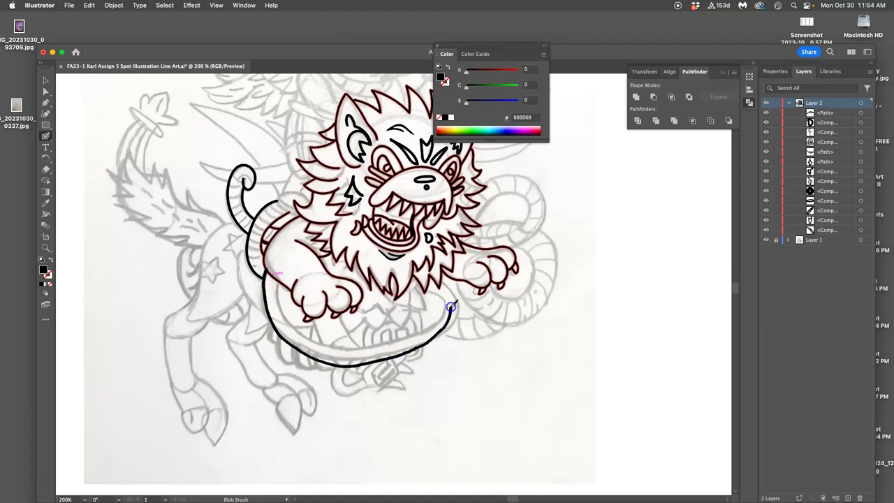
{"action": "left_click", "coordinate": [433, 313]}
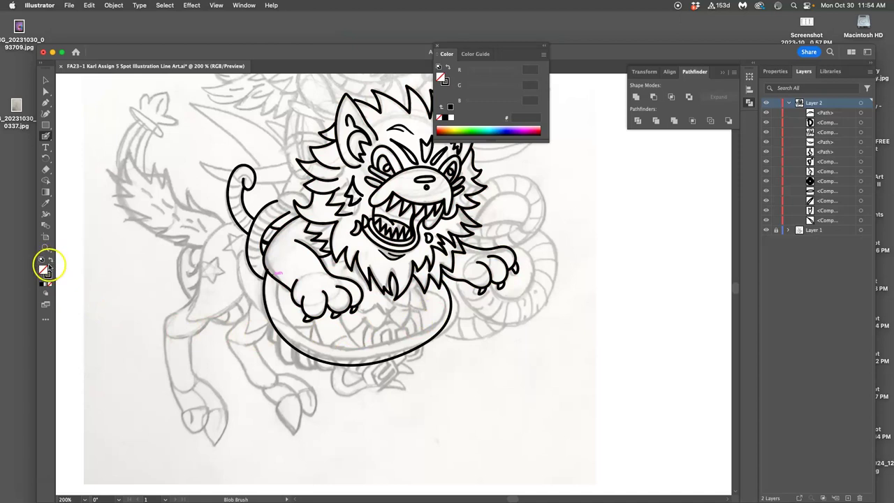
{"action": "left_click", "coordinate": [50, 262]}
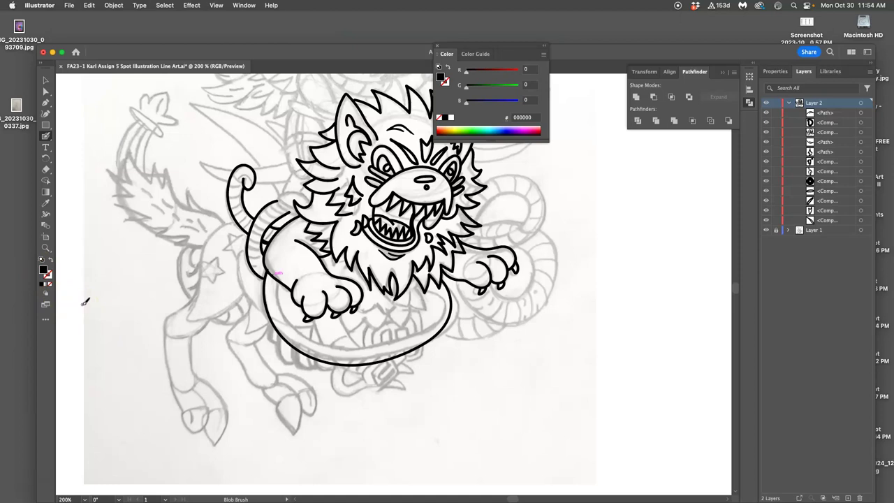
Try an inner line parallel to the round outline below the lion's head, running from the front leg up to the mane
{"action": "mouse_move", "coordinate": [338, 297]}
{"action": "left_mouse_down"}
{"action": "mouse_move", "coordinate": [373, 307]}
{"action": "mouse_move", "coordinate": [356, 325]}
{"action": "mouse_move", "coordinate": [325, 303]}
{"action": "mouse_move", "coordinate": [289, 312]}
{"action": "mouse_move", "coordinate": [291, 285]}
{"action": "left_mouse_up"}
{"action": "key", "text": "super+equal"}
{"action": "key", "text": "super+equal"}
{"action": "left_click_drag", "start_coordinate": [254, 301], "coordinate": [308, 248]}
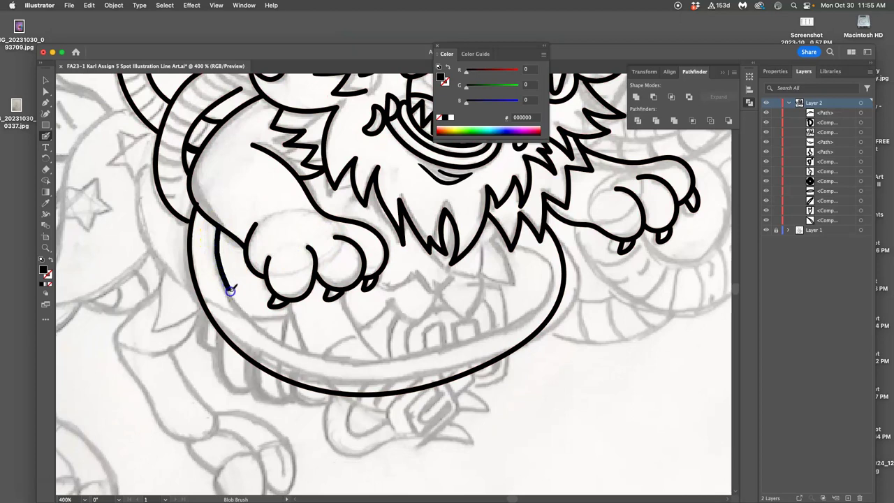
{"action": "left_click_drag", "start_coordinate": [301, 343], "coordinate": [375, 350]}
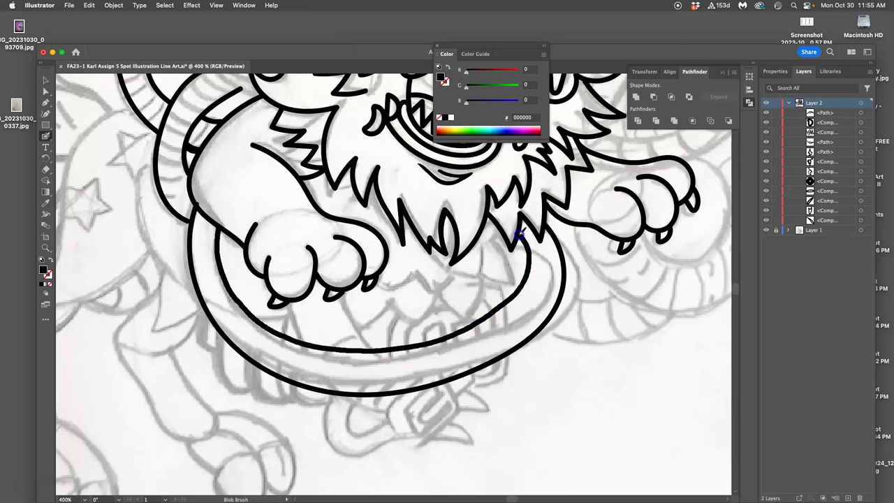
{"action": "left_click_drag", "start_coordinate": [520, 234], "coordinate": [519, 233]}
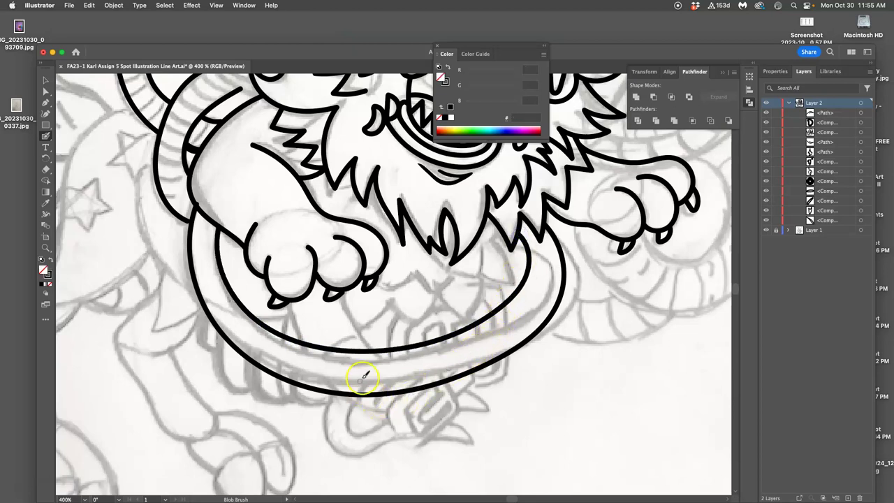
Compare the inked line art with the pencil sketch by toggling the visibility of Layer 2 and Layer 1
{"action": "key", "text": "super+minus"}
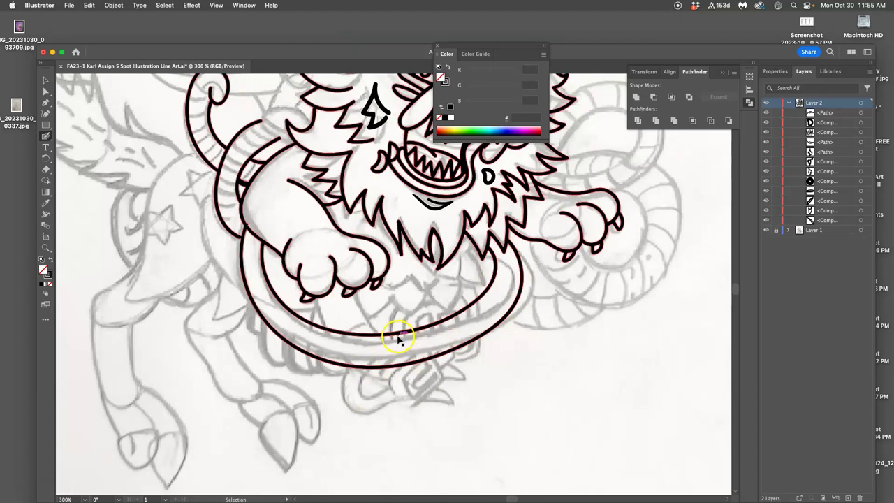
{"action": "key", "text": "super+equal"}
{"action": "key", "text": "super+minus"}
{"action": "key", "text": "super+minus"}
{"action": "key", "text": "super+minus"}
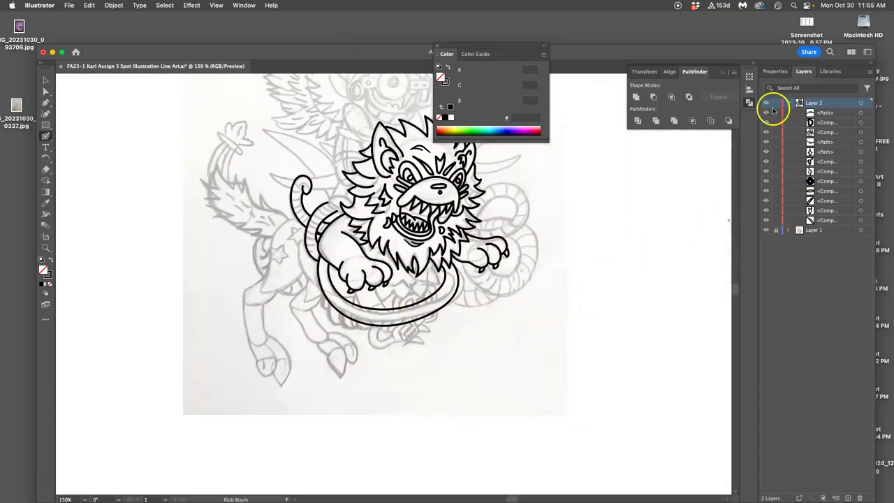
{"action": "left_click", "coordinate": [767, 103]}
{"action": "left_click", "coordinate": [767, 104]}
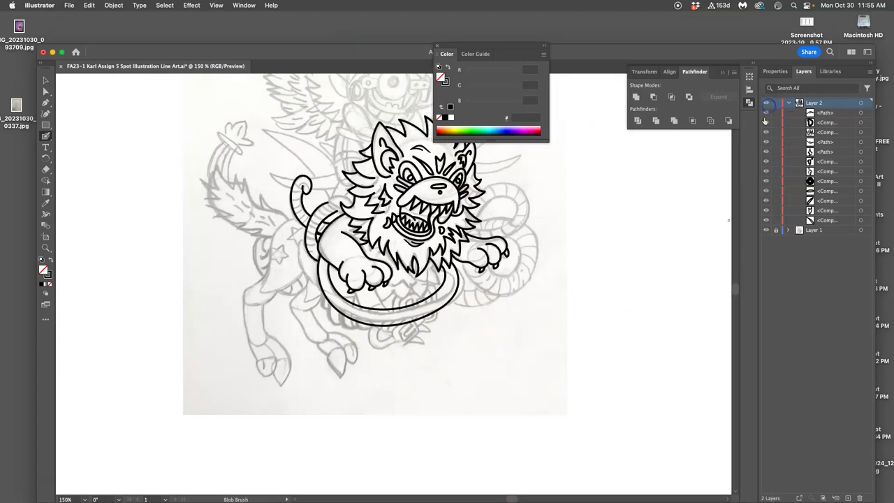
{"action": "left_click", "coordinate": [766, 230]}
{"action": "left_click", "coordinate": [767, 232]}
Undo the inner line of the round outline and redraw it with the Blob Brush from the front leg to the mane
{"action": "key", "text": "super+z"}
{"action": "key", "text": "shift+b"}
{"action": "key", "text": "super+z"}
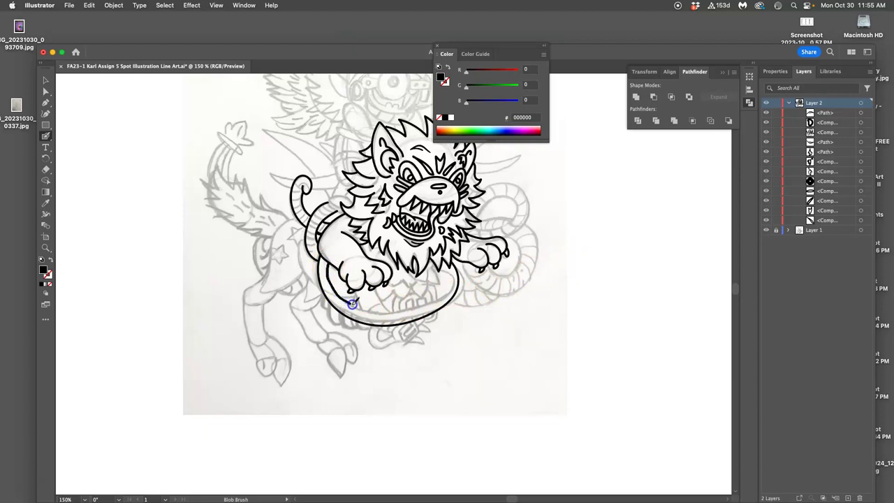
{"action": "left_click_drag", "start_coordinate": [378, 312], "coordinate": [397, 311]}
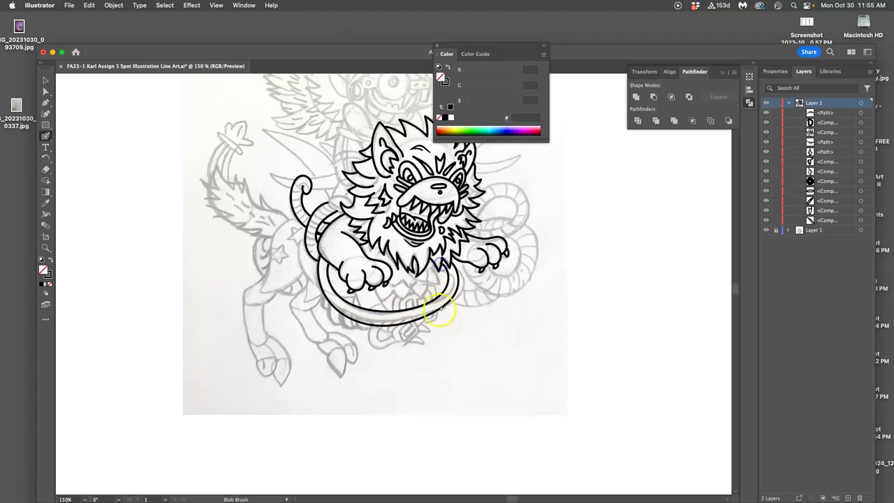
Refine the end of the inner line where it meets the mane tufts with the Pencil tool
{"action": "key", "text": "super+equal"}
{"action": "key", "text": "super+equal"}
{"action": "key", "text": "super+equal"}
{"action": "key", "text": "super+equal"}
{"action": "key", "text": "super+equal"}
{"action": "left_click_drag", "start_coordinate": [569, 228], "coordinate": [298, 325]}
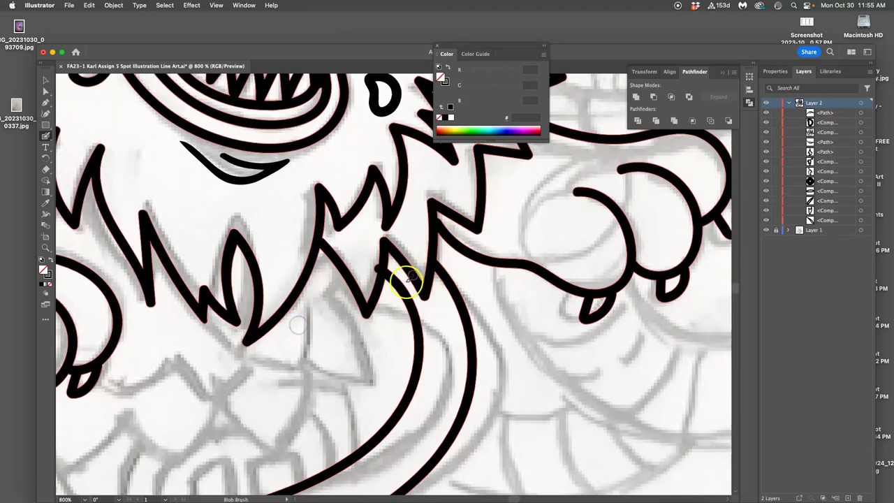
{"action": "mouse_move", "coordinate": [49, 137]}
{"action": "left_mouse_down"}
{"action": "mouse_move", "coordinate": [68, 138]}
{"action": "mouse_move", "coordinate": [79, 157]}
{"action": "left_mouse_up"}
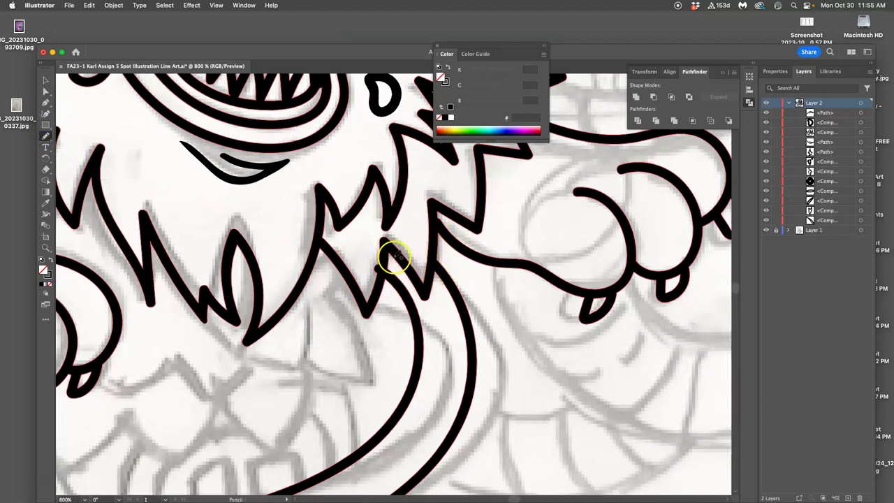
{"action": "left_click", "coordinate": [385, 251], "text": "super"}
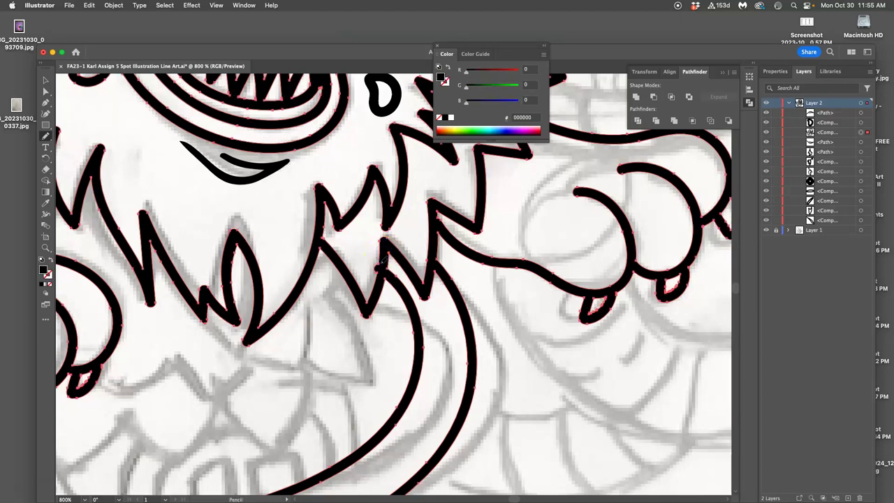
{"action": "mouse_move", "coordinate": [377, 275]}
{"action": "left_mouse_down"}
{"action": "mouse_move", "coordinate": [359, 335]}
{"action": "mouse_move", "coordinate": [359, 315]}
{"action": "mouse_move", "coordinate": [502, 203]}
{"action": "left_mouse_up"}
Smooth the bump where the round outline meets the lion's front leg with the Pencil tool
{"action": "left_click_drag", "start_coordinate": [322, 297], "coordinate": [505, 256]}
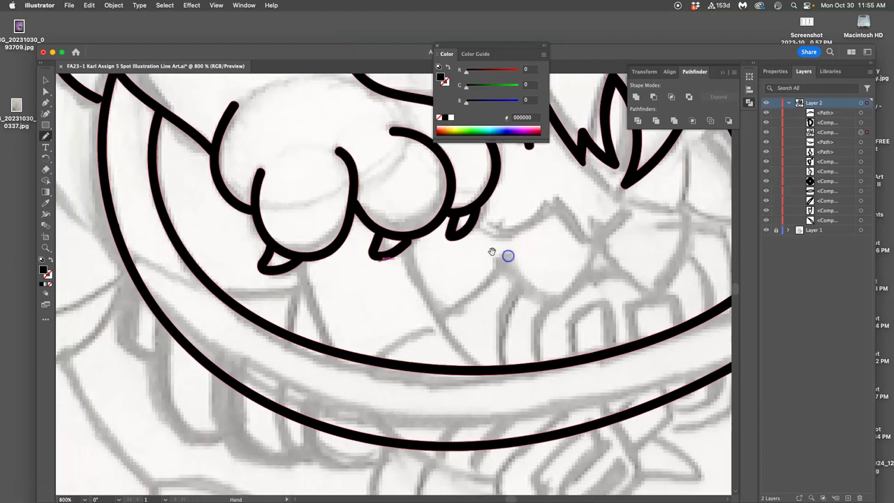
{"action": "left_click_drag", "start_coordinate": [424, 279], "coordinate": [505, 320]}
{"action": "left_click_drag", "start_coordinate": [273, 246], "coordinate": [351, 344]}
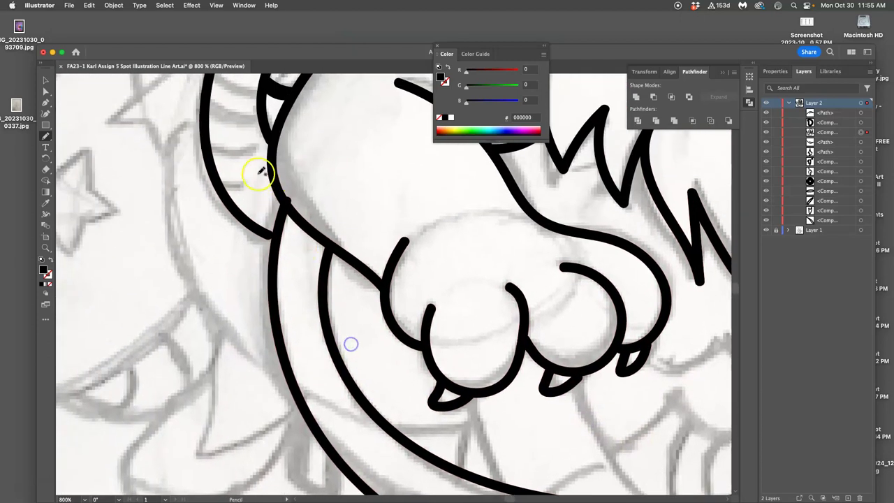
{"action": "left_click", "coordinate": [281, 192], "text": "super"}
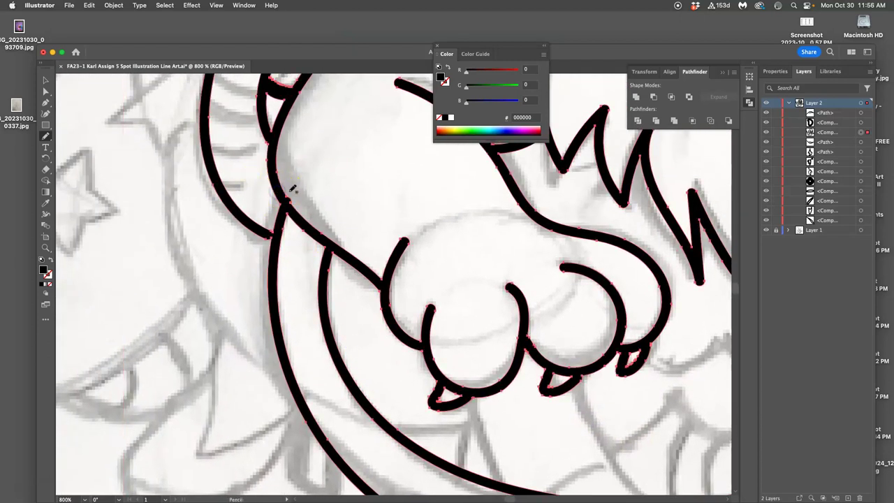
{"action": "left_click_drag", "start_coordinate": [290, 202], "coordinate": [295, 207]}
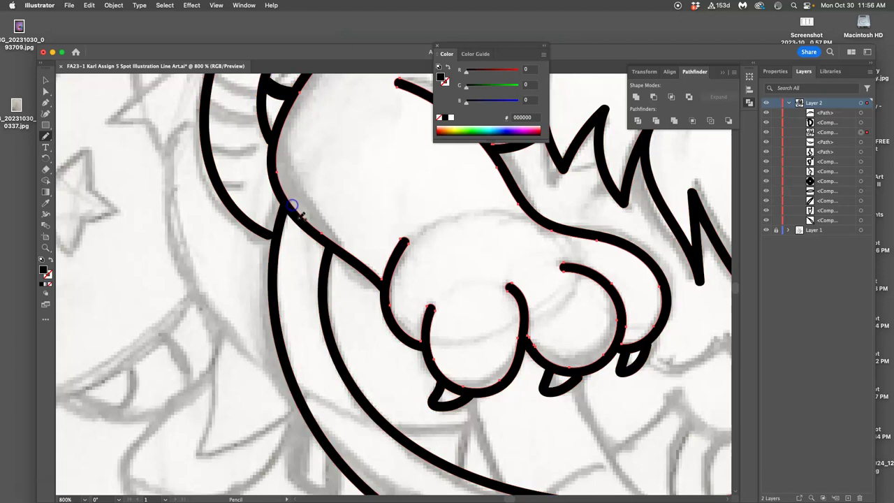
Clean up the round outline where the curled tail's edge joins it and select the inner line's path
{"action": "left_click", "coordinate": [267, 232], "text": "super"}
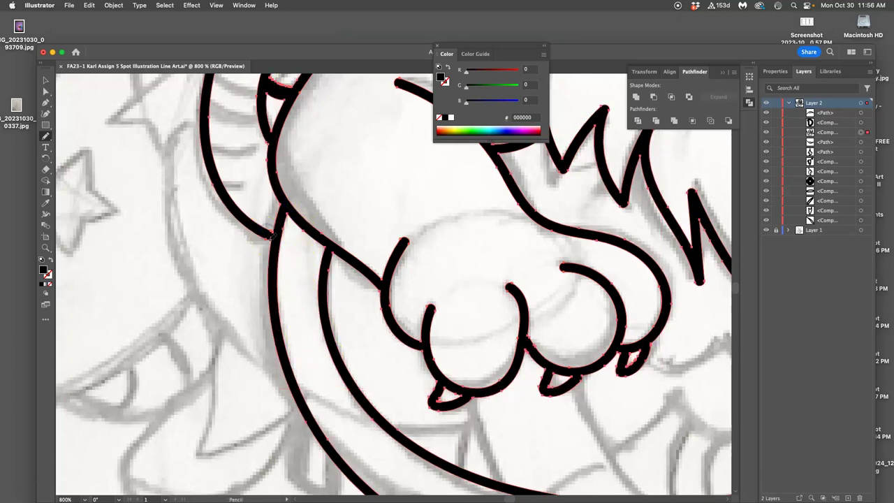
{"action": "mouse_move", "coordinate": [271, 248]}
{"action": "left_mouse_down"}
{"action": "mouse_move", "coordinate": [272, 328]}
{"action": "mouse_move", "coordinate": [268, 237]}
{"action": "mouse_move", "coordinate": [270, 269]}
{"action": "left_mouse_up"}
{"action": "left_click_drag", "start_coordinate": [458, 383], "coordinate": [311, 254]}
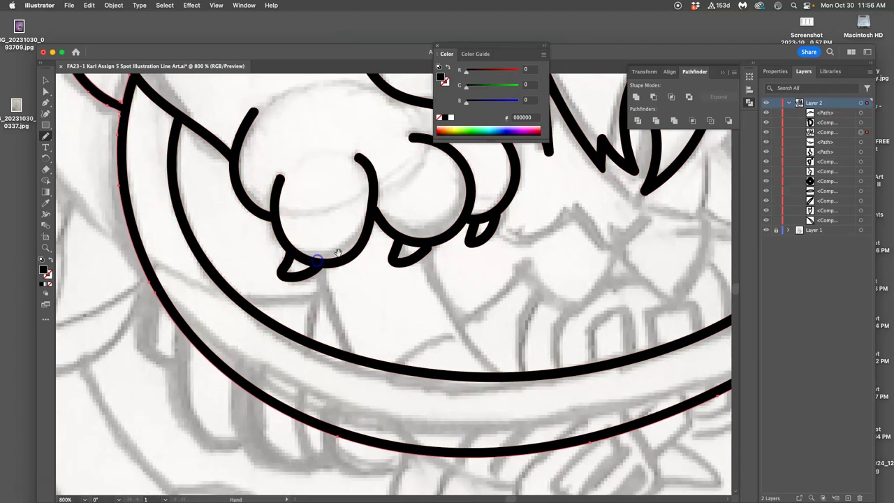
{"action": "left_click", "coordinate": [438, 243], "text": "super"}
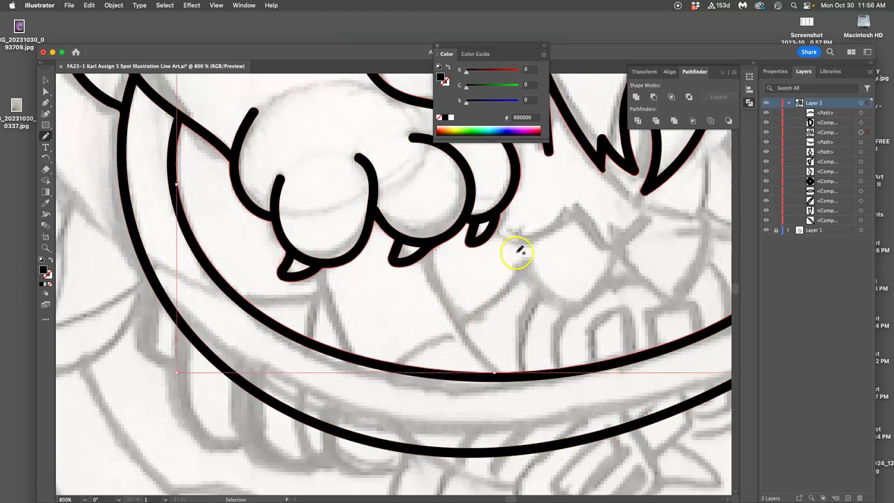
Ink the outer curve of the upper coil beside the mane with the Blob Brush, ending at the far front paw
{"action": "key", "text": "super+minus"}
{"action": "key", "text": "super+minus"}
{"action": "key", "text": "super+minus"}
{"action": "key", "text": "super+minus"}
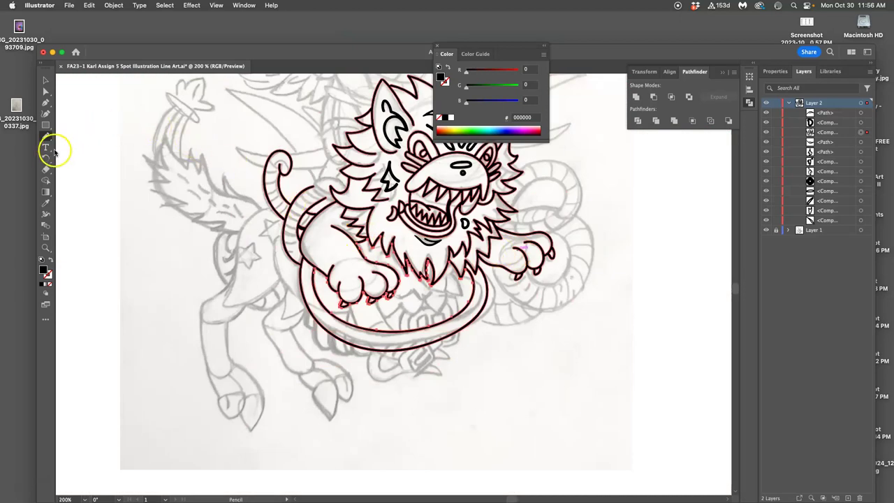
{"action": "left_click_drag", "start_coordinate": [47, 138], "coordinate": [77, 143]}
{"action": "mouse_move", "coordinate": [486, 238]}
{"action": "left_mouse_down"}
{"action": "mouse_move", "coordinate": [419, 262]}
{"action": "mouse_move", "coordinate": [424, 281]}
{"action": "left_mouse_up"}
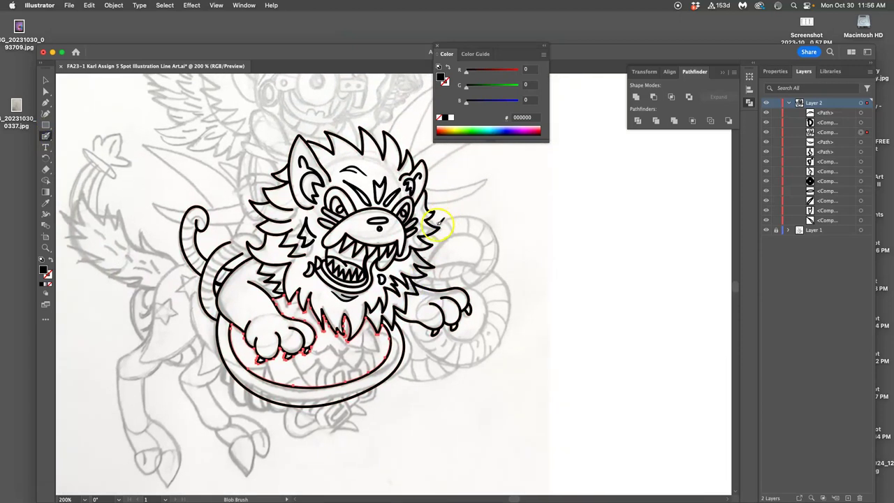
{"action": "left_click_drag", "start_coordinate": [433, 226], "coordinate": [434, 225]}
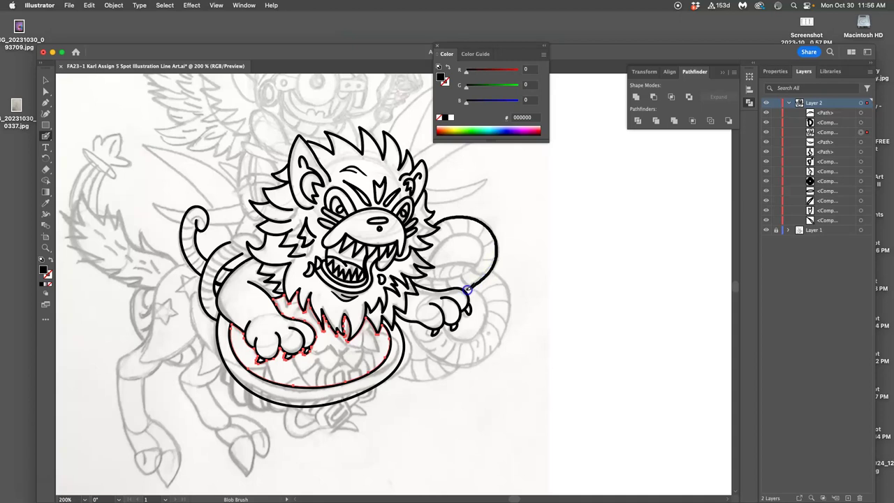
{"action": "left_click_drag", "start_coordinate": [467, 290], "coordinate": [466, 291]}
Ink the inner curve of the upper coil and touch up its end against the mane
{"action": "left_click_drag", "start_coordinate": [429, 258], "coordinate": [426, 263]}
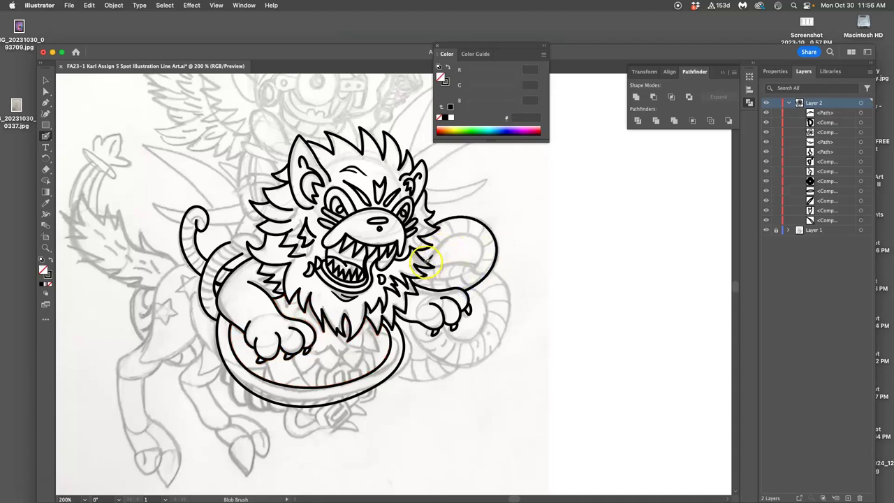
{"action": "mouse_move", "coordinate": [452, 235]}
{"action": "left_mouse_down"}
{"action": "mouse_move", "coordinate": [482, 253]}
{"action": "mouse_move", "coordinate": [476, 267]}
{"action": "mouse_move", "coordinate": [456, 279]}
{"action": "mouse_move", "coordinate": [426, 276]}
{"action": "mouse_move", "coordinate": [476, 269]}
{"action": "mouse_move", "coordinate": [503, 246]}
{"action": "mouse_move", "coordinate": [496, 235]}
{"action": "mouse_move", "coordinate": [467, 239]}
{"action": "mouse_move", "coordinate": [468, 260]}
{"action": "left_mouse_up"}
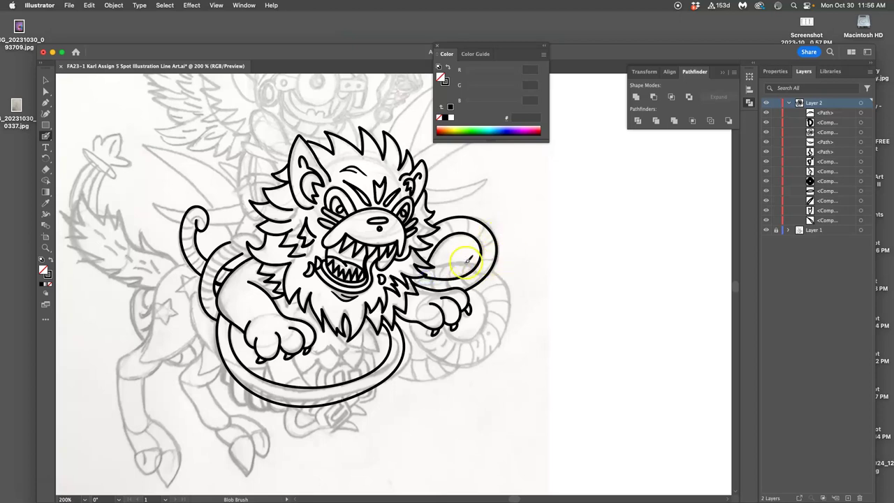
{"action": "scroll", "coordinate": [468, 259], "scroll_direction": "up", "scroll_amount": 4}
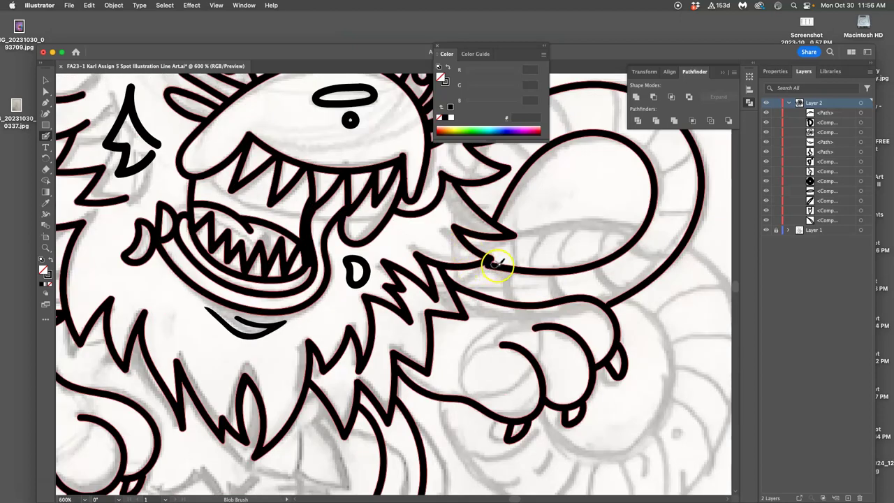
{"action": "scroll", "coordinate": [503, 260], "scroll_direction": "up", "scroll_amount": 1}
{"action": "left_click_drag", "start_coordinate": [512, 260], "coordinate": [515, 258]}
Ink the outer and inner curves of the larger lower coil around the far front paw with the Blob Brush
{"action": "key", "text": "super+minus"}
{"action": "key", "text": "super+minus"}
{"action": "key", "text": "super+minus"}
{"action": "key", "text": "shift+b"}
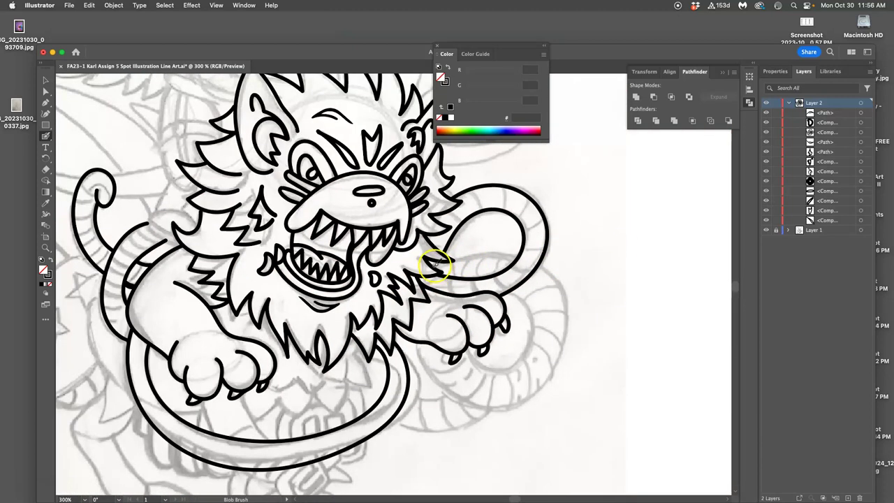
{"action": "mouse_move", "coordinate": [434, 266]}
{"action": "left_mouse_down"}
{"action": "mouse_move", "coordinate": [476, 248]}
{"action": "mouse_move", "coordinate": [519, 250]}
{"action": "mouse_move", "coordinate": [557, 281]}
{"action": "mouse_move", "coordinate": [565, 328]}
{"action": "mouse_move", "coordinate": [551, 366]}
{"action": "mouse_move", "coordinate": [513, 396]}
{"action": "mouse_move", "coordinate": [466, 397]}
{"action": "mouse_move", "coordinate": [420, 347]}
{"action": "left_mouse_up"}
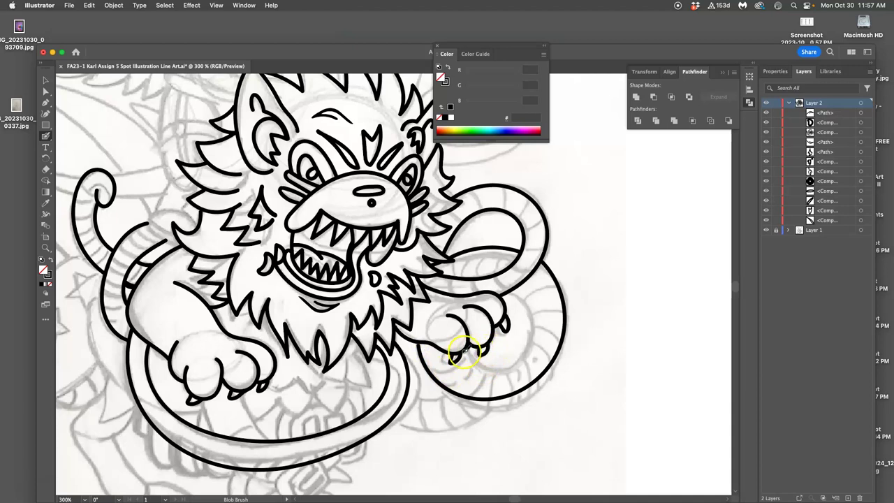
{"action": "mouse_move", "coordinate": [464, 350]}
{"action": "left_mouse_down"}
{"action": "mouse_move", "coordinate": [517, 357]}
{"action": "mouse_move", "coordinate": [529, 342]}
{"action": "mouse_move", "coordinate": [526, 307]}
{"action": "mouse_move", "coordinate": [506, 289]}
{"action": "left_mouse_up"}
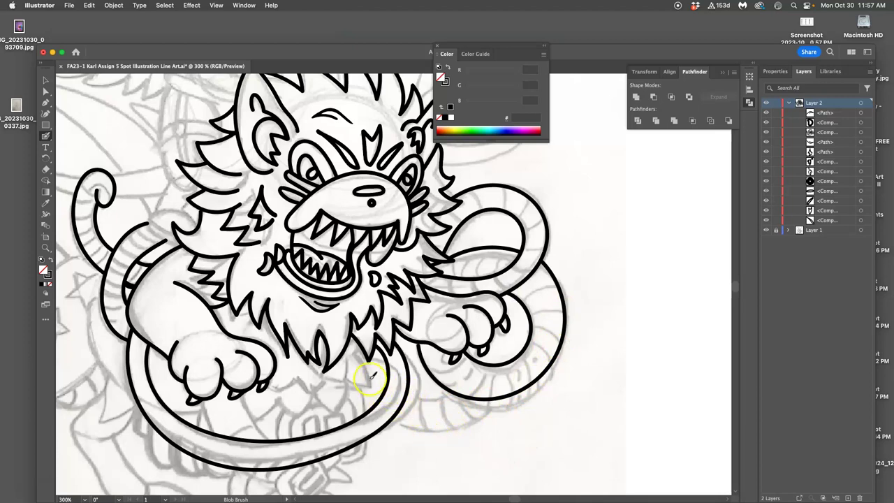
Ink the upper and lower edges of the coil section linking the round outline to the large lower coil
{"action": "left_click_drag", "start_coordinate": [369, 374], "coordinate": [386, 386]}
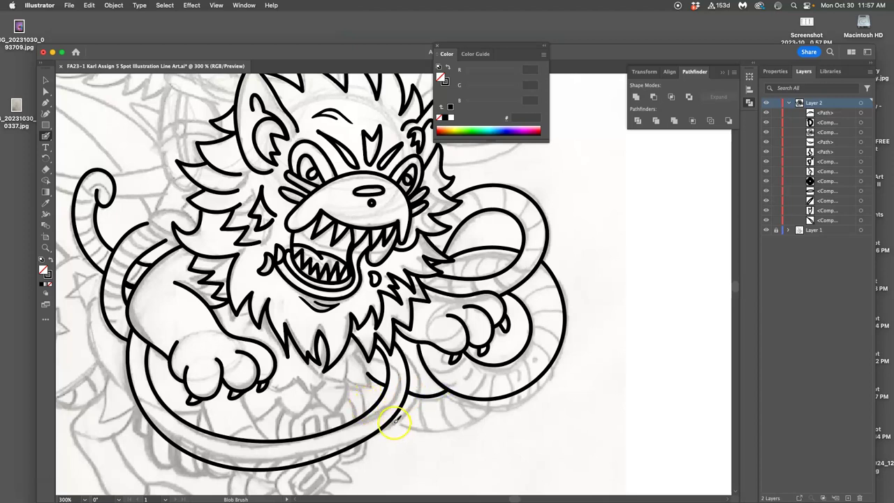
{"action": "left_click_drag", "start_coordinate": [394, 419], "coordinate": [451, 425]}
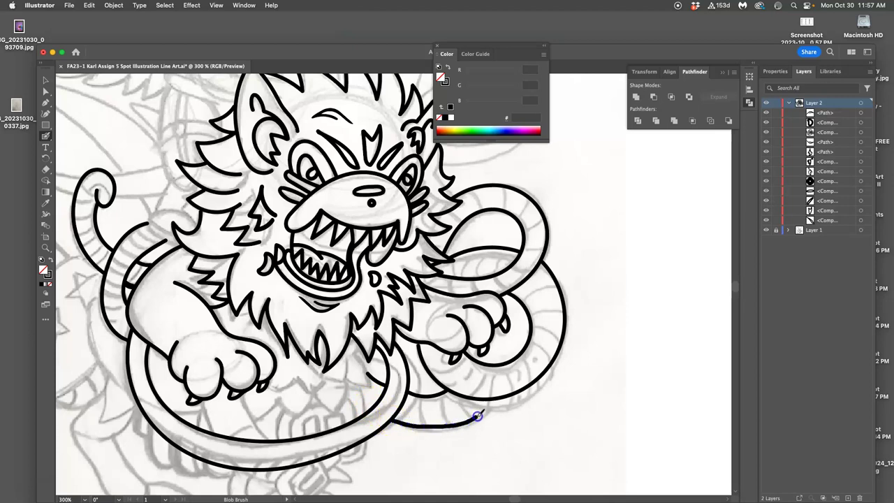
{"action": "left_click_drag", "start_coordinate": [492, 403], "coordinate": [489, 399]}
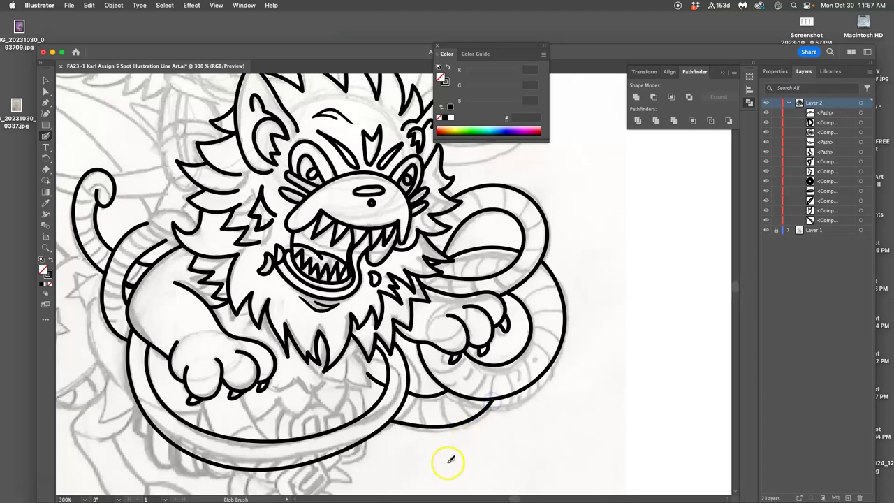
Try a jagged edge between the front paw and the mane's lowest tufts
{"action": "left_click_drag", "start_coordinate": [449, 395], "coordinate": [515, 303]}
{"action": "left_click_drag", "start_coordinate": [474, 365], "coordinate": [513, 371]}
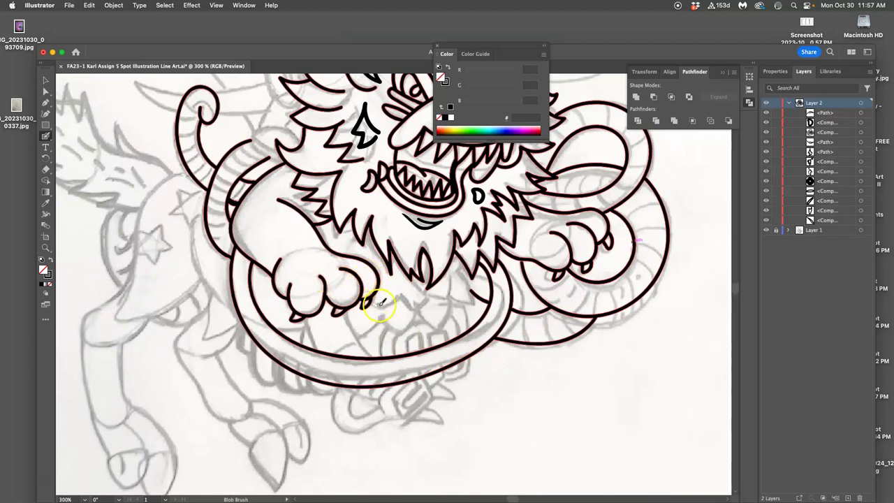
{"action": "left_click_drag", "start_coordinate": [378, 302], "coordinate": [377, 302]}
{"action": "mouse_move", "coordinate": [428, 299]}
{"action": "left_mouse_down"}
{"action": "mouse_move", "coordinate": [422, 289]}
{"action": "mouse_move", "coordinate": [439, 299]}
{"action": "left_mouse_up"}
{"action": "key", "text": "super+z"}
{"action": "key", "text": "super+z"}
Ink two jagged rows below the mane, between the front paw and the inner line of the round outline
{"action": "mouse_move", "coordinate": [380, 305]}
{"action": "left_mouse_down"}
{"action": "mouse_move", "coordinate": [411, 312]}
{"action": "mouse_move", "coordinate": [433, 292]}
{"action": "left_mouse_up"}
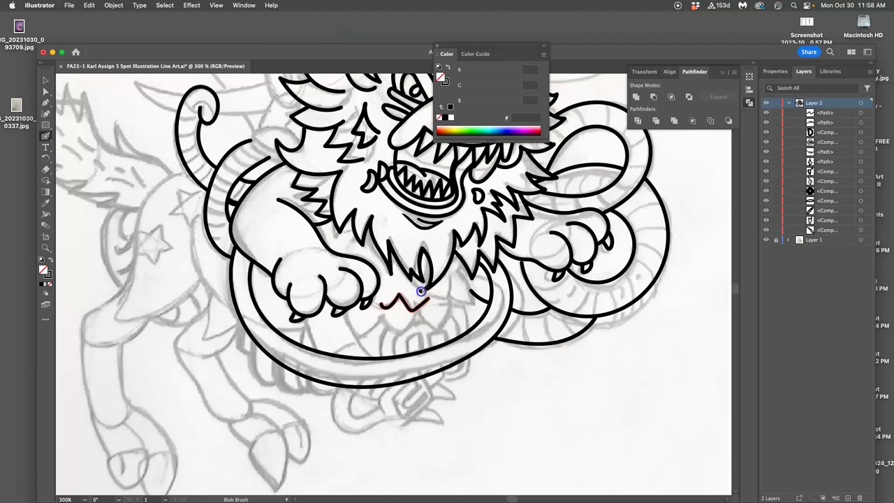
{"action": "left_click_drag", "start_coordinate": [438, 300], "coordinate": [440, 300]}
{"action": "key", "text": "super+z"}
{"action": "mouse_move", "coordinate": [448, 280]}
{"action": "left_mouse_down"}
{"action": "mouse_move", "coordinate": [471, 304]}
{"action": "mouse_move", "coordinate": [468, 279]}
{"action": "left_mouse_up"}
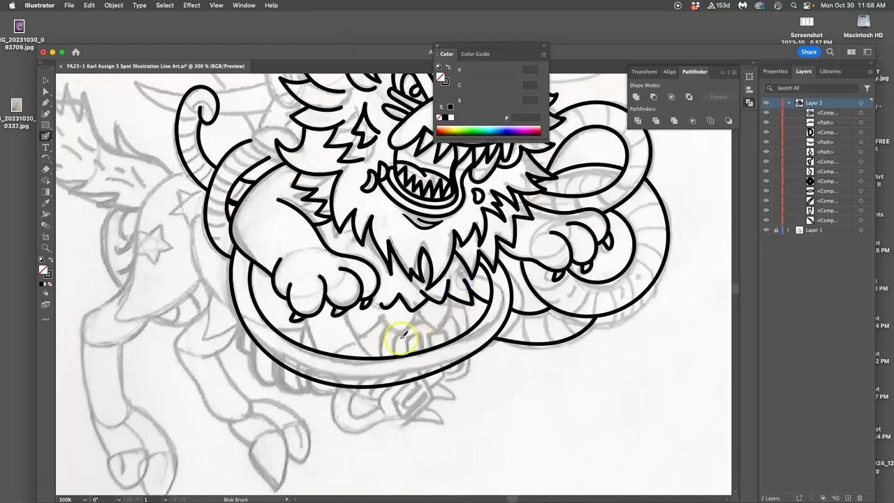
{"action": "mouse_move", "coordinate": [347, 308]}
{"action": "left_mouse_down"}
{"action": "mouse_move", "coordinate": [359, 336]}
{"action": "mouse_move", "coordinate": [381, 317]}
{"action": "mouse_move", "coordinate": [401, 337]}
{"action": "mouse_move", "coordinate": [419, 308]}
{"action": "mouse_move", "coordinate": [437, 331]}
{"action": "mouse_move", "coordinate": [455, 297]}
{"action": "left_mouse_up"}
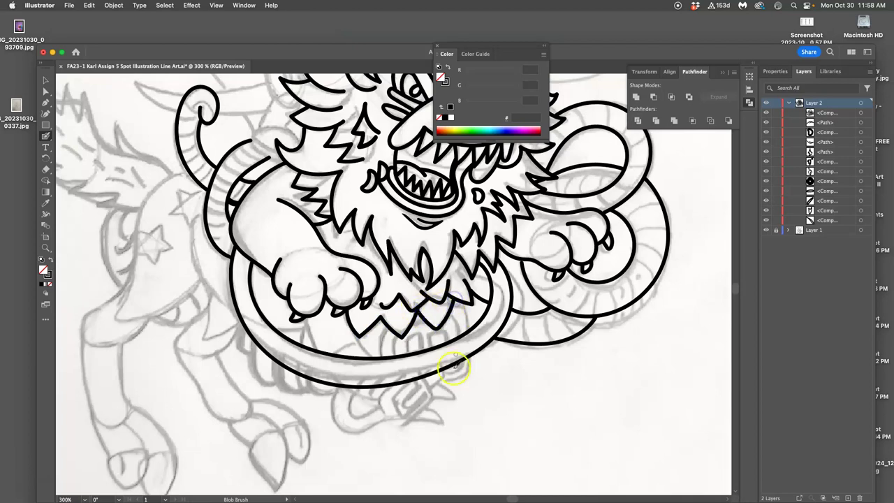
{"action": "mouse_move", "coordinate": [435, 333]}
{"action": "left_mouse_down"}
{"action": "mouse_move", "coordinate": [421, 298]}
{"action": "mouse_move", "coordinate": [473, 292]}
{"action": "mouse_move", "coordinate": [401, 310]}
{"action": "mouse_move", "coordinate": [349, 357]}
{"action": "left_mouse_up"}
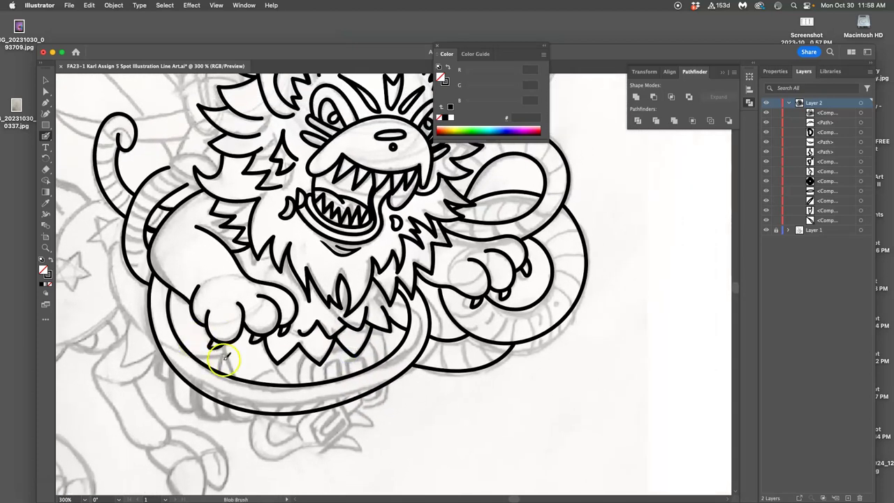
Ink the curved bands and small arches between the jagged fur tips and the inner edge of the round outline
{"action": "mouse_move", "coordinate": [276, 360]}
{"action": "left_mouse_down"}
{"action": "mouse_move", "coordinate": [310, 365]}
{"action": "mouse_move", "coordinate": [305, 354]}
{"action": "left_mouse_up"}
{"action": "left_click_drag", "start_coordinate": [299, 383], "coordinate": [299, 384]}
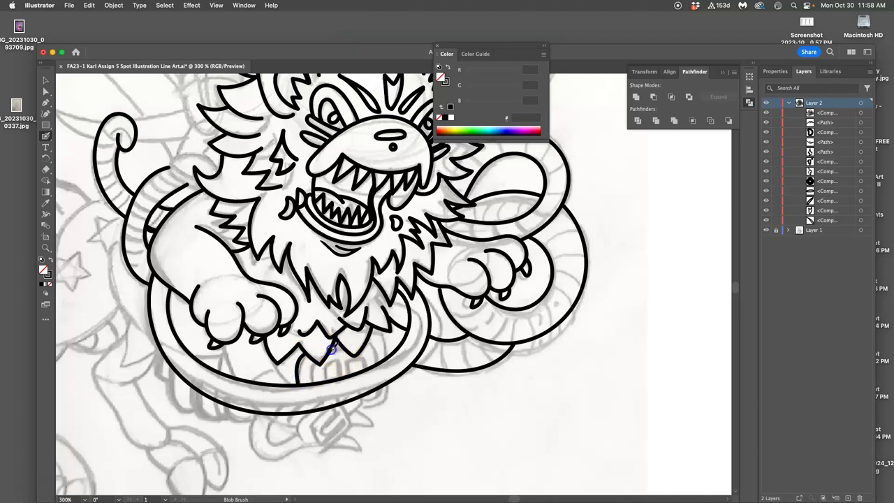
{"action": "left_click_drag", "start_coordinate": [369, 342], "coordinate": [324, 376]}
{"action": "mouse_move", "coordinate": [343, 364]}
{"action": "left_mouse_down"}
{"action": "mouse_move", "coordinate": [320, 368]}
{"action": "mouse_move", "coordinate": [327, 375]}
{"action": "left_mouse_up"}
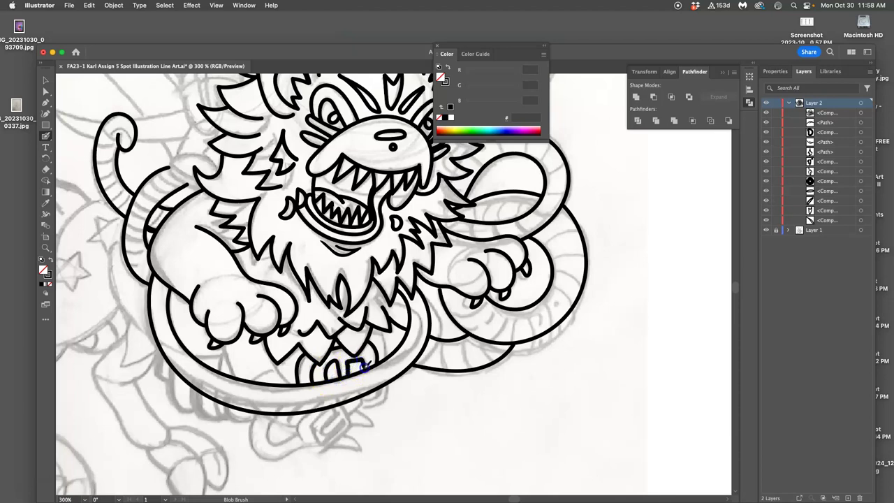
Ink the leg lines and small rounded bump beneath the front paw, plus a small curved tab under the round outline
{"action": "left_click", "coordinate": [342, 434]}
{"action": "mouse_move", "coordinate": [363, 399]}
{"action": "left_mouse_down"}
{"action": "mouse_move", "coordinate": [389, 343]}
{"action": "mouse_move", "coordinate": [463, 335]}
{"action": "left_mouse_up"}
{"action": "left_click", "coordinate": [330, 286]}
{"action": "left_click_drag", "start_coordinate": [329, 281], "coordinate": [327, 283]}
{"action": "left_click_drag", "start_coordinate": [337, 314], "coordinate": [336, 314]}
{"action": "left_click", "coordinate": [378, 300]}
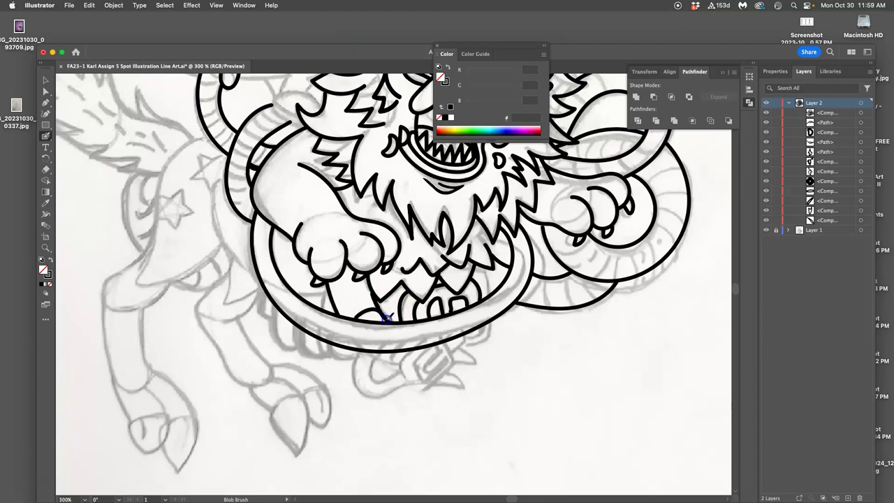
{"action": "mouse_move", "coordinate": [408, 339]}
{"action": "left_mouse_down"}
{"action": "mouse_move", "coordinate": [389, 302]}
{"action": "mouse_move", "coordinate": [317, 327]}
{"action": "left_mouse_up"}
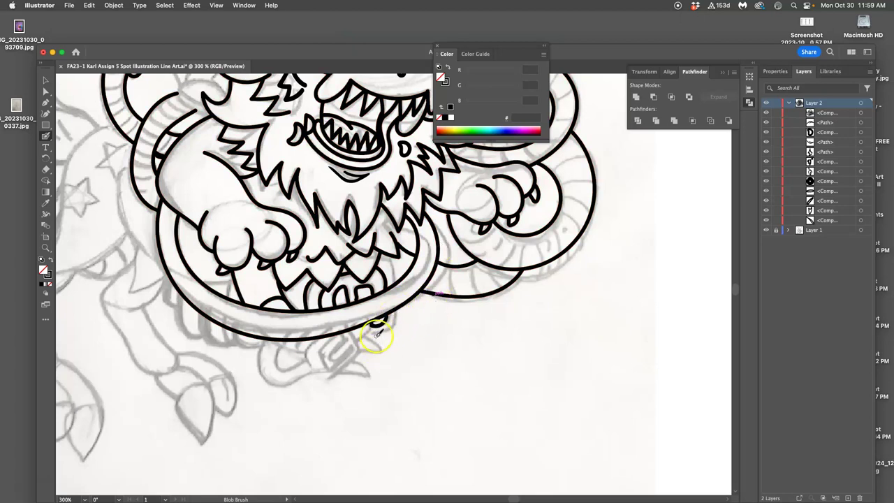
Review the size variation choices in the Blob Brush options and keep Size at Fixed
{"action": "double_click", "coordinate": [46, 135]}
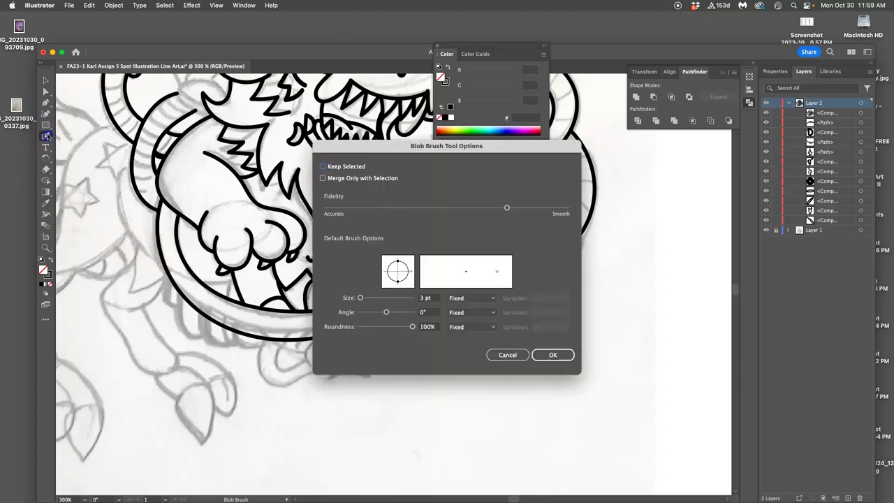
{"action": "left_click", "coordinate": [470, 299]}
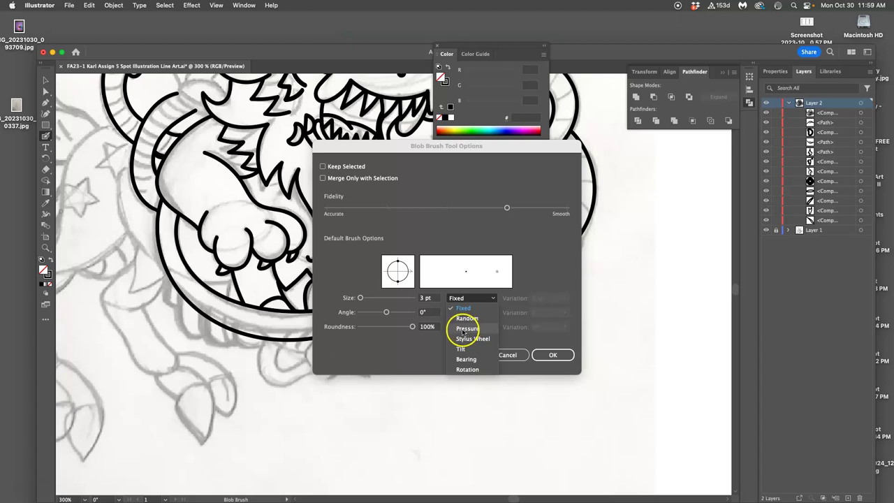
{"action": "left_click", "coordinate": [535, 356]}
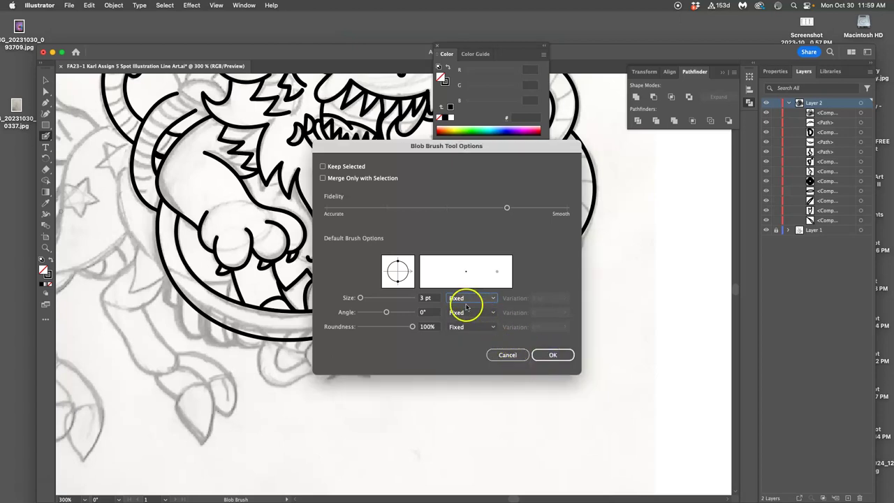
{"action": "left_click", "coordinate": [534, 356]}
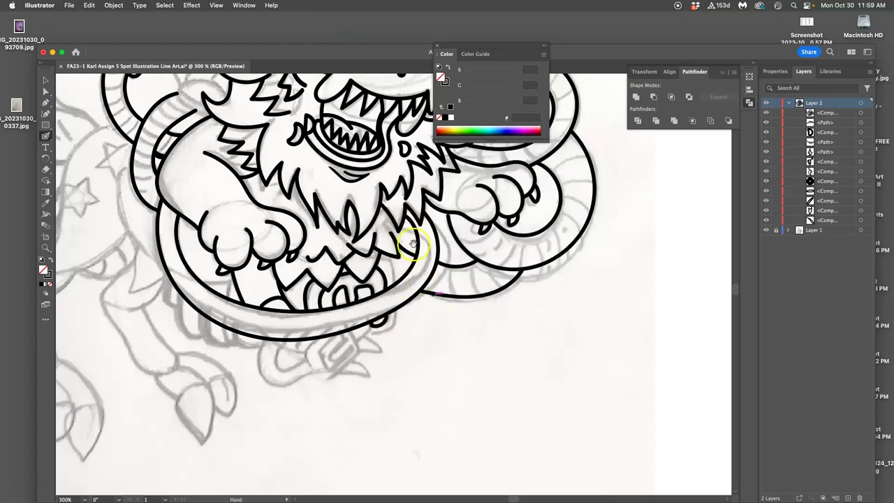
Extend the open end of the upper jagged fur row beside the front paw with a short upward stroke
{"action": "left_click_drag", "start_coordinate": [411, 253], "coordinate": [427, 394]}
{"action": "scroll", "coordinate": [379, 299], "scroll_direction": "down", "scroll_amount": 5}
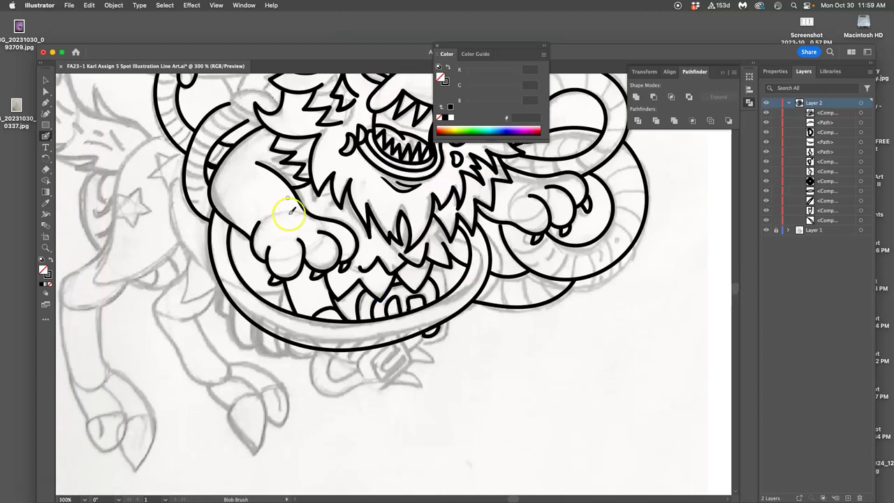
{"action": "mouse_move", "coordinate": [360, 261]}
{"action": "left_mouse_down"}
{"action": "mouse_move", "coordinate": [379, 255]}
{"action": "mouse_move", "coordinate": [361, 269]}
{"action": "mouse_move", "coordinate": [393, 270]}
{"action": "left_mouse_up"}
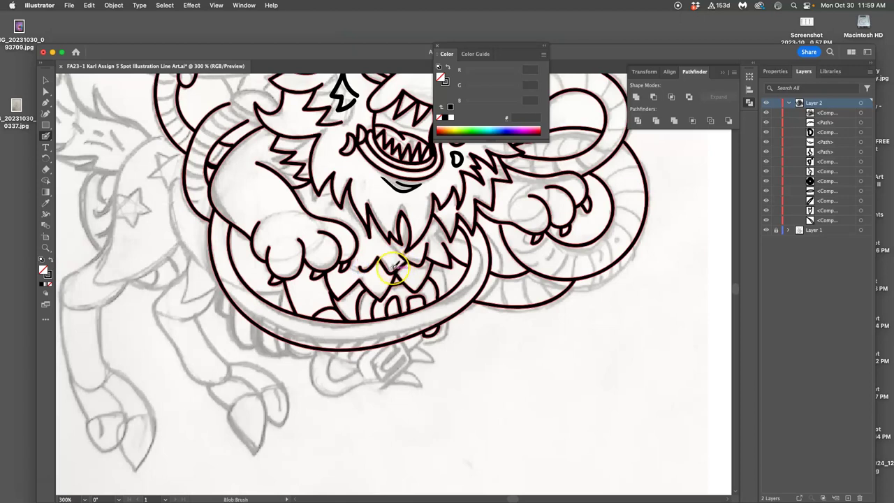
{"action": "key", "text": "super+equal"}
{"action": "key", "text": "super+equal"}
{"action": "key", "text": "super+equal"}
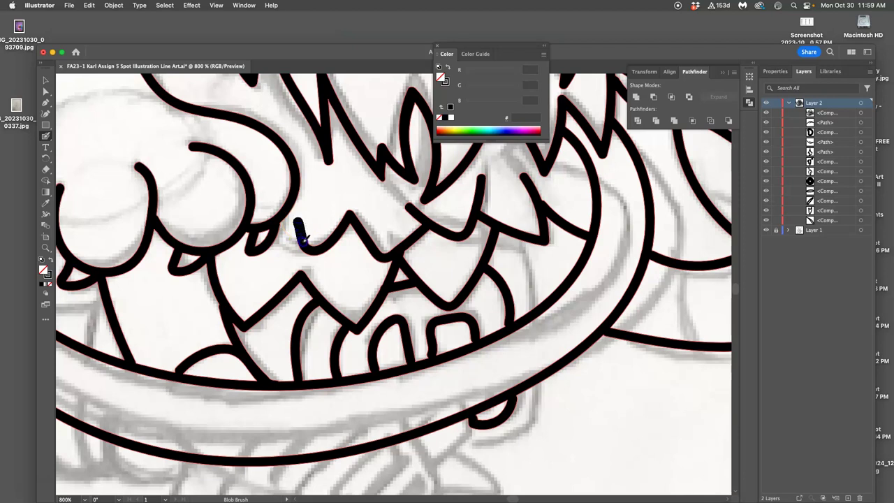
{"action": "left_click_drag", "start_coordinate": [306, 242], "coordinate": [308, 246]}
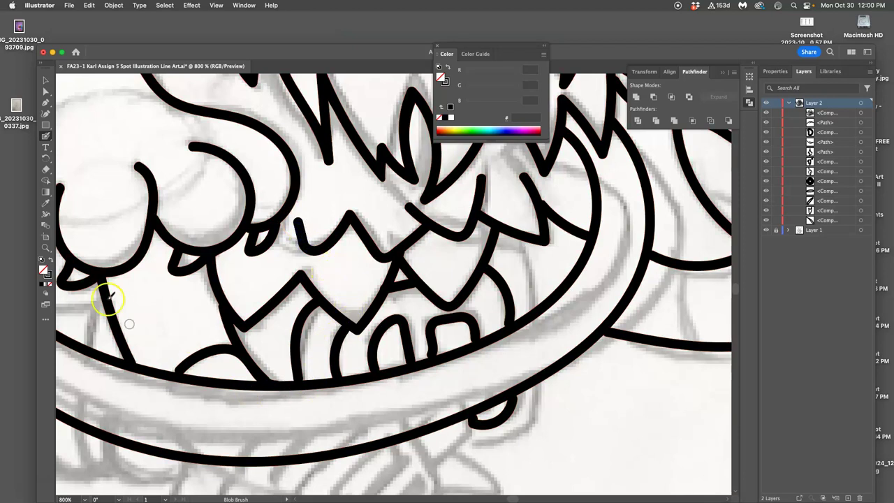
Check the Blob Brush fidelity and default brush settings without changing them
{"action": "double_click", "coordinate": [46, 135]}
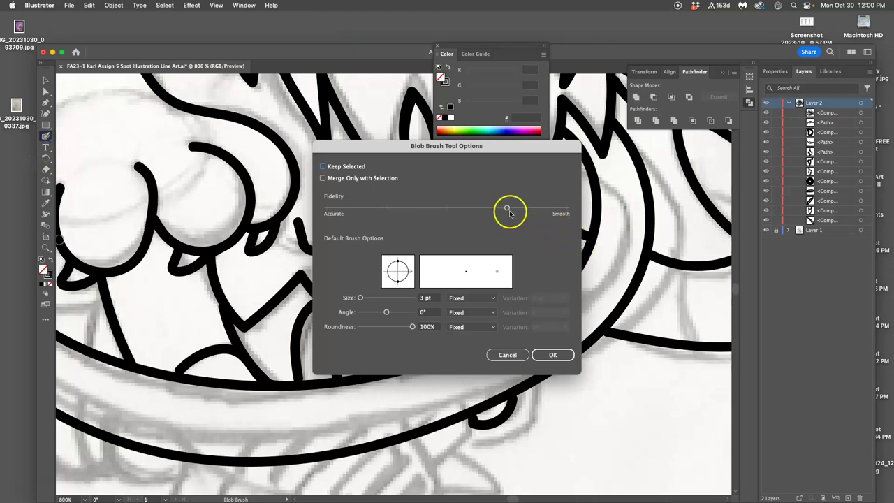
{"action": "left_click", "coordinate": [552, 355]}
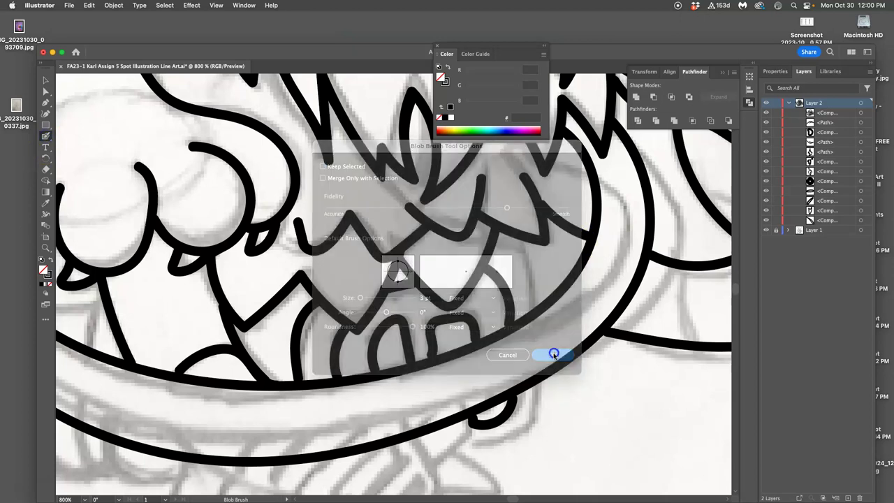
{"action": "key", "text": "super+minus"}
{"action": "key", "text": "super+minus"}
{"action": "key", "text": "super+minus"}
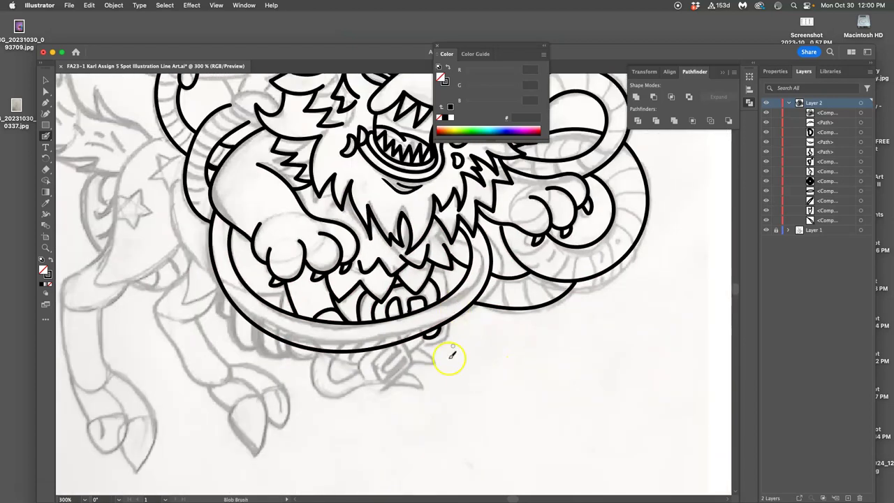
Select the black line art and redraw the left foot of the squarish arch with the Pencil tool, squaring its inner corner
{"action": "key", "text": "super+plus"}
{"action": "key", "text": "super+plus"}
{"action": "key", "text": "super+plus"}
{"action": "key", "text": "super+plus"}
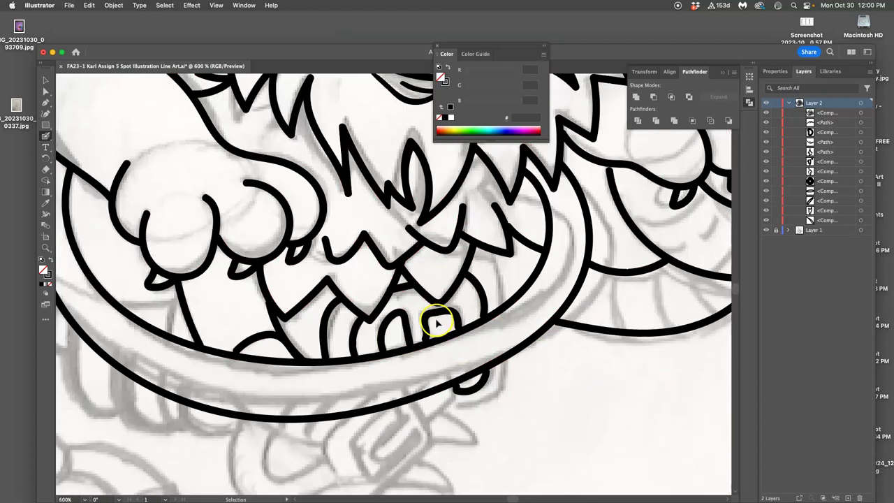
{"action": "scroll", "coordinate": [412, 273], "scroll_direction": "down", "scroll_amount": 4}
{"action": "scroll", "coordinate": [412, 272], "scroll_direction": "right", "scroll_amount": 2}
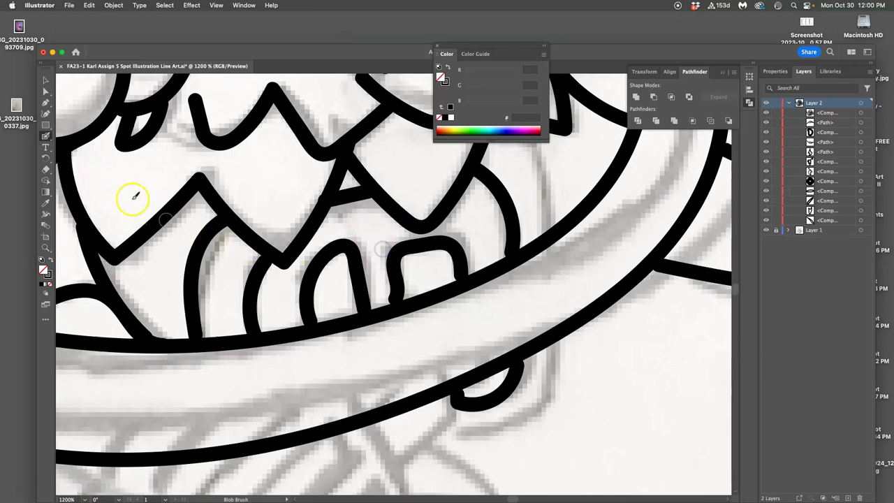
{"action": "key", "text": "v"}
{"action": "left_click", "coordinate": [412, 304]}
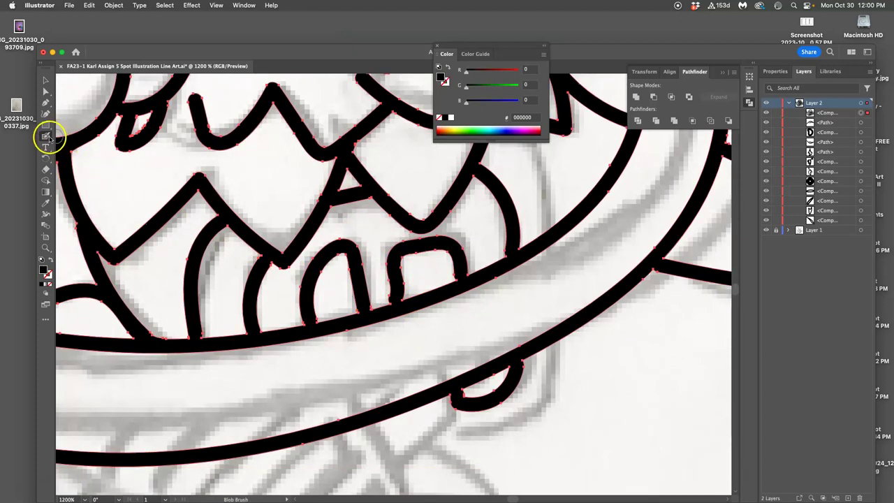
{"action": "left_click", "coordinate": [49, 138]}
{"action": "left_click", "coordinate": [75, 159]}
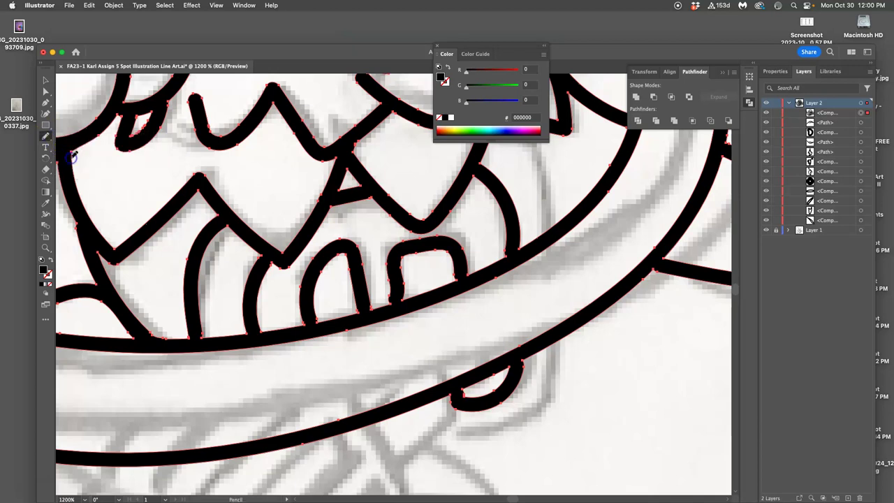
{"action": "mouse_move", "coordinate": [399, 293]}
{"action": "left_mouse_down"}
{"action": "mouse_move", "coordinate": [400, 269]}
{"action": "mouse_move", "coordinate": [412, 296]}
{"action": "left_mouse_up"}
{"action": "left_click", "coordinate": [390, 273], "text": "super"}
{"action": "left_click_drag", "start_coordinate": [387, 266], "coordinate": [391, 291]}
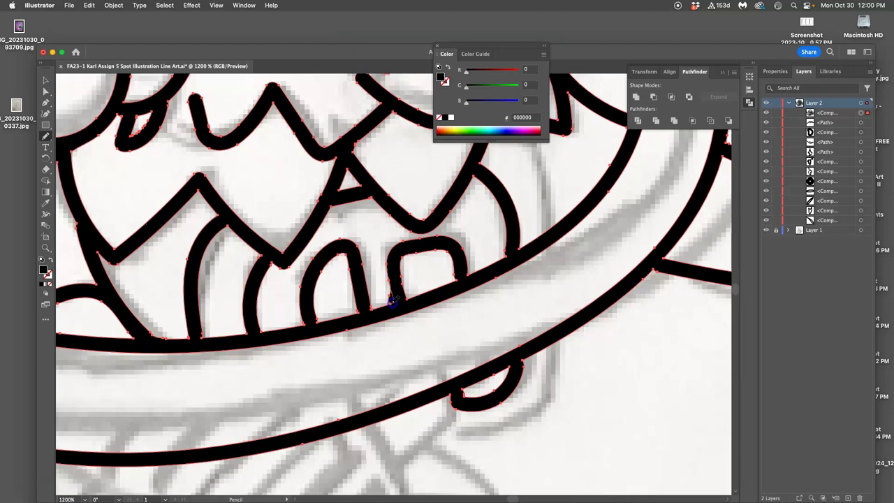
Clean up the squarish arch's outer left edge and inner right corner where they meet the round outline
{"action": "key", "text": "v"}
{"action": "left_click", "coordinate": [416, 285]}
{"action": "key", "text": "super+a"}
{"action": "key", "text": "n"}
{"action": "key", "text": "v"}
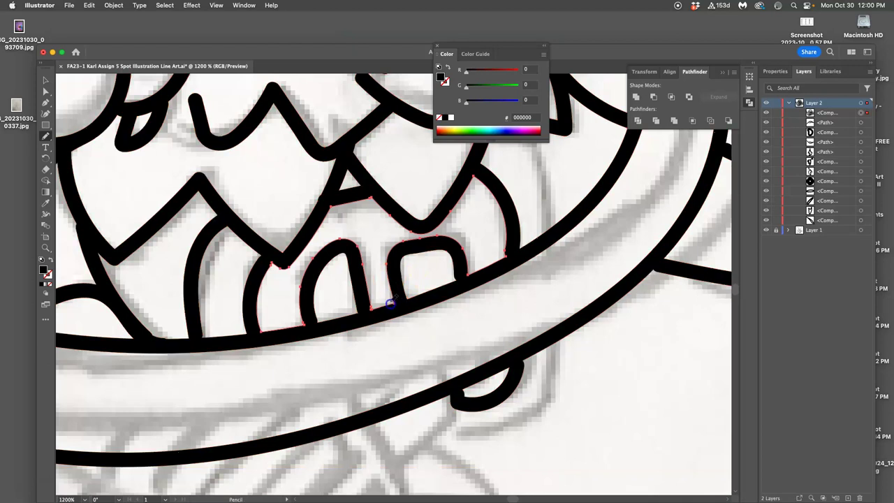
{"action": "left_click", "coordinate": [458, 267]}
{"action": "key", "text": "super+a"}
{"action": "key", "text": "n"}
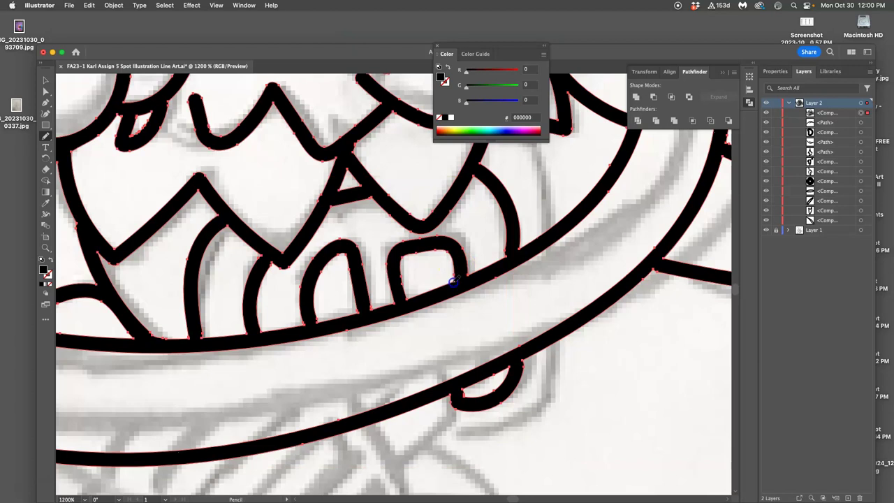
Refine the foot of the outer curved band beside the squarish arch with the Pencil tool and deselect the line art
{"action": "key", "text": "v"}
{"action": "left_click", "coordinate": [415, 345]}
{"action": "key", "text": "n"}
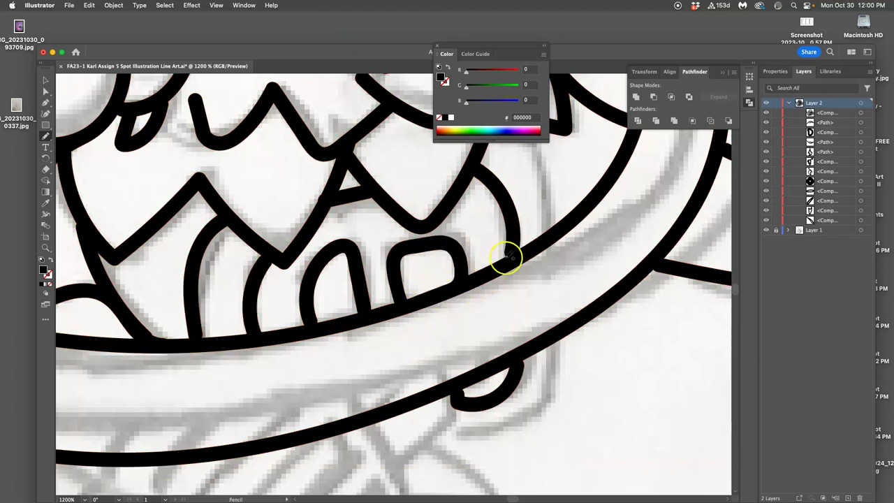
{"action": "key", "text": "super+a"}
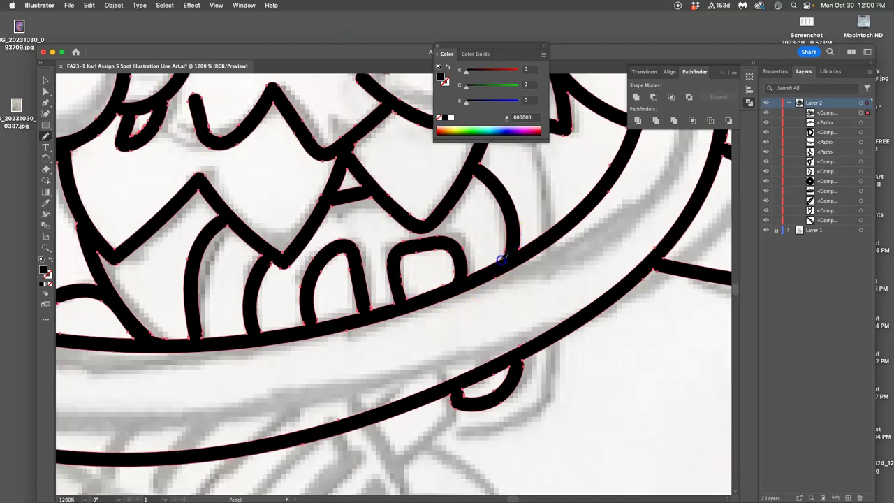
{"action": "left_click", "coordinate": [487, 314]}
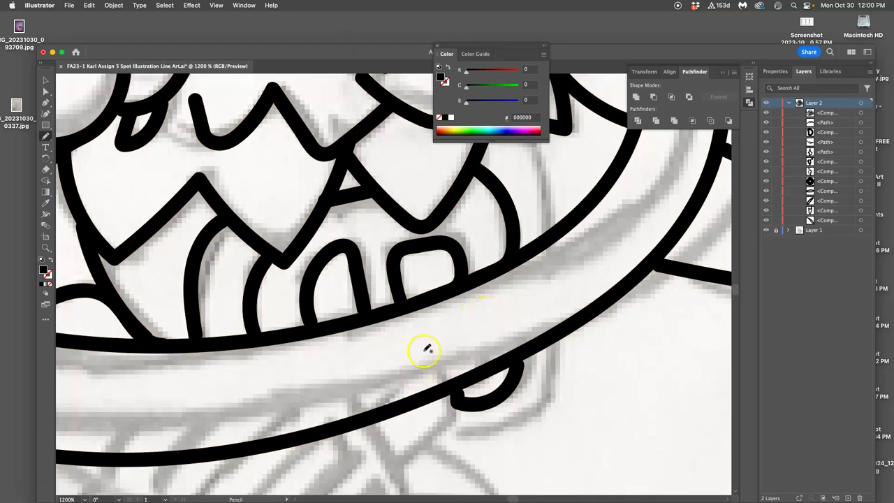
{"action": "key", "text": "super+minus"}
{"action": "key", "text": "super+minus"}
{"action": "key", "text": "super+minus"}
{"action": "key", "text": "super+minus"}
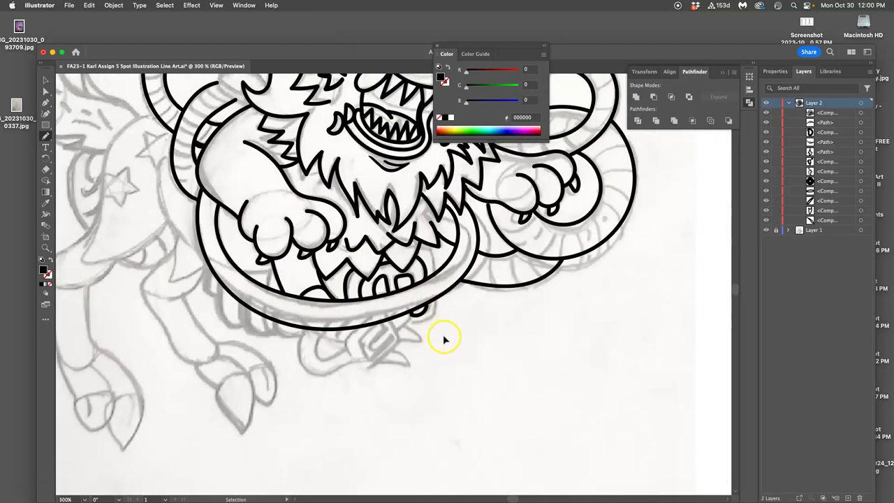
Ink the large loop hanging below the round outline and its short upper connecting curve with the Blob Brush
{"action": "left_click_drag", "start_coordinate": [340, 353], "coordinate": [350, 329]}
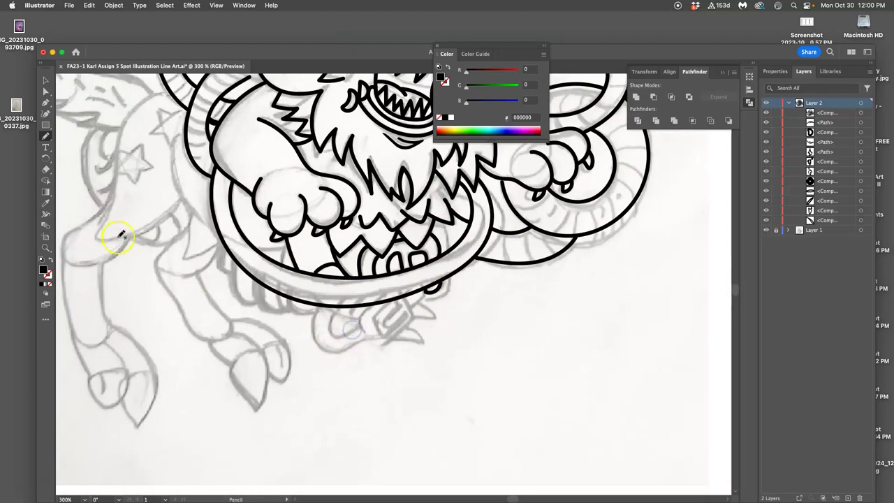
{"action": "left_click", "coordinate": [46, 139]}
{"action": "left_click_drag", "start_coordinate": [46, 138], "coordinate": [75, 147]}
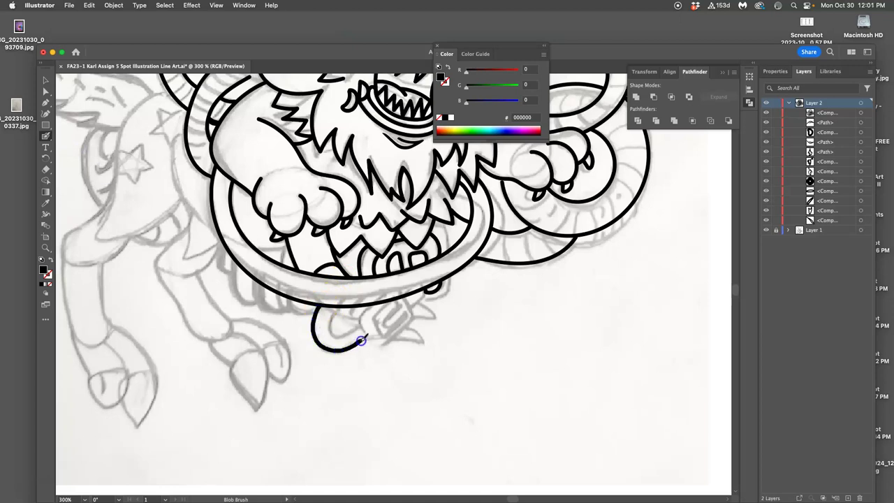
{"action": "left_click_drag", "start_coordinate": [366, 338], "coordinate": [367, 340]}
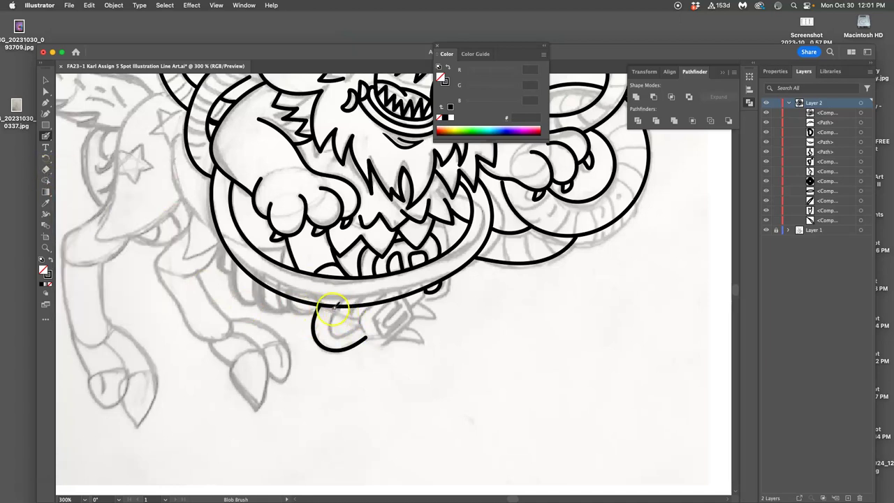
{"action": "left_click_drag", "start_coordinate": [327, 307], "coordinate": [327, 307]}
Try to ink the buckle's outer outline at the end of the hanging loop
{"action": "left_click_drag", "start_coordinate": [358, 319], "coordinate": [360, 320]}
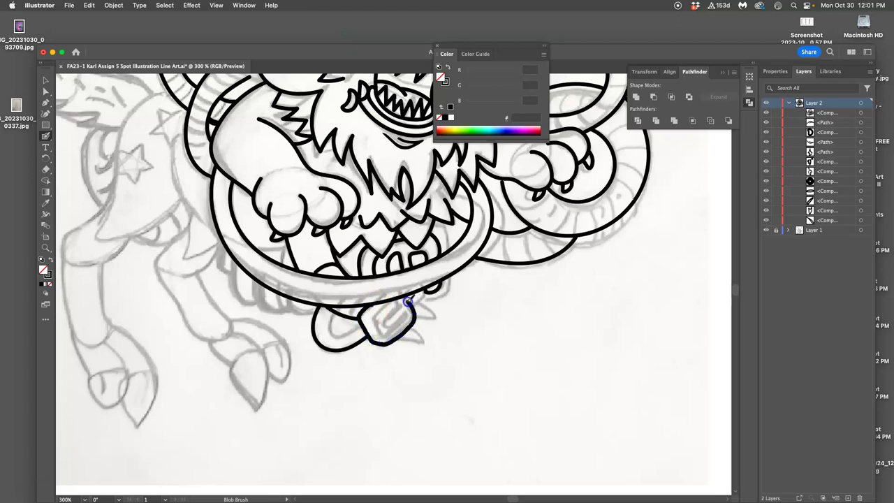
{"action": "left_click_drag", "start_coordinate": [405, 298], "coordinate": [403, 299]}
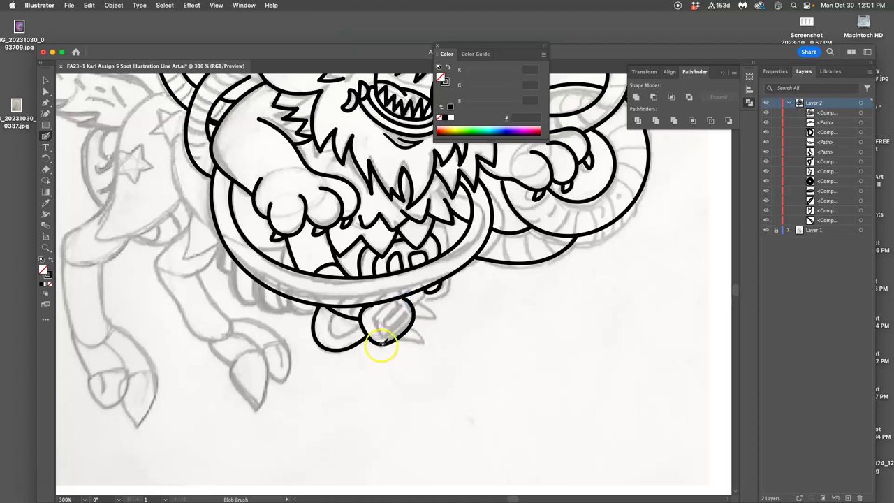
{"action": "key", "text": "super+z"}
{"action": "left_click_drag", "start_coordinate": [373, 328], "coordinate": [373, 304]}
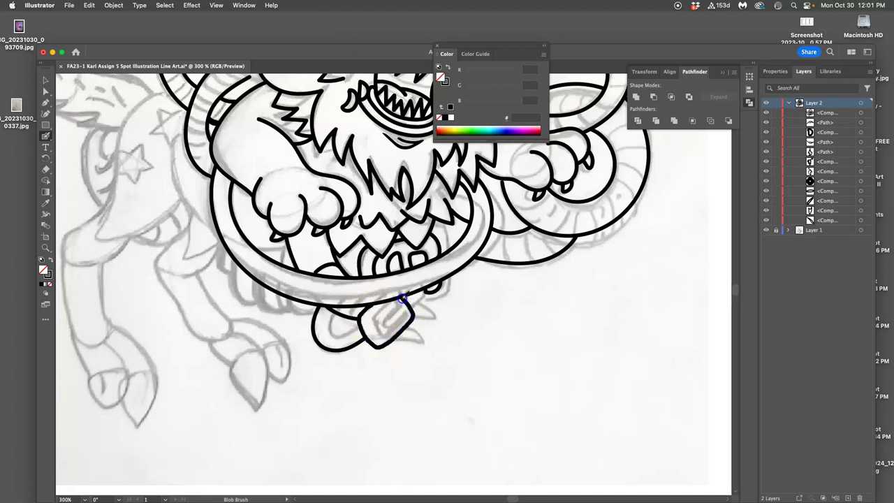
{"action": "left_click_drag", "start_coordinate": [402, 298], "coordinate": [401, 299]}
Set the Blob Brush Fidelity to the midpoint between Accurate and Smooth and ink the buckle's outer outline
{"action": "double_click", "coordinate": [46, 136]}
{"action": "left_click_drag", "start_coordinate": [507, 208], "coordinate": [450, 208]}
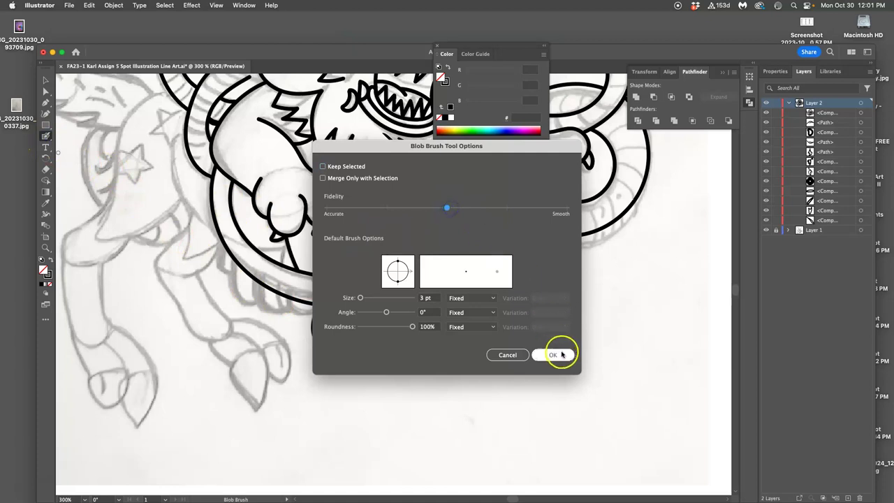
{"action": "left_click", "coordinate": [557, 354]}
{"action": "left_click_drag", "start_coordinate": [372, 303], "coordinate": [373, 305]}
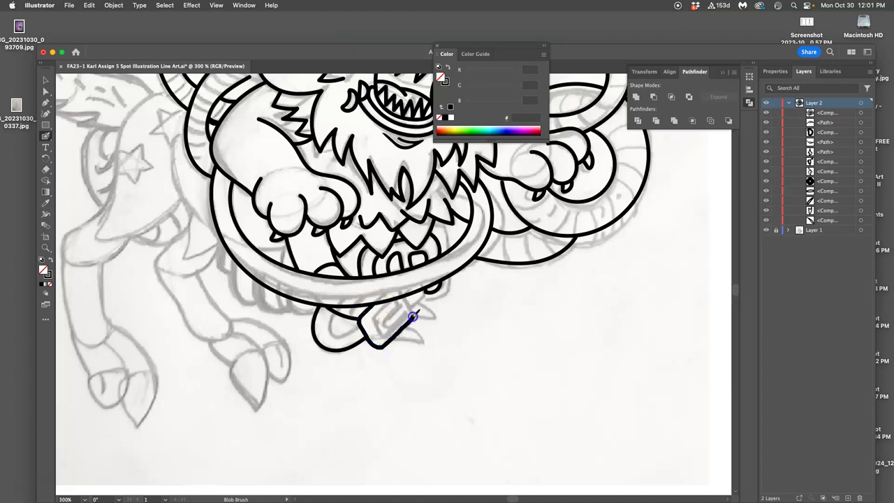
{"action": "left_click_drag", "start_coordinate": [403, 299], "coordinate": [404, 299]}
Ink the buckle's inner frame and its slanted prong with the Blob Brush
{"action": "key", "text": "super+equal"}
{"action": "left_click", "coordinate": [382, 322]}
{"action": "left_click_drag", "start_coordinate": [349, 355], "coordinate": [357, 365]}
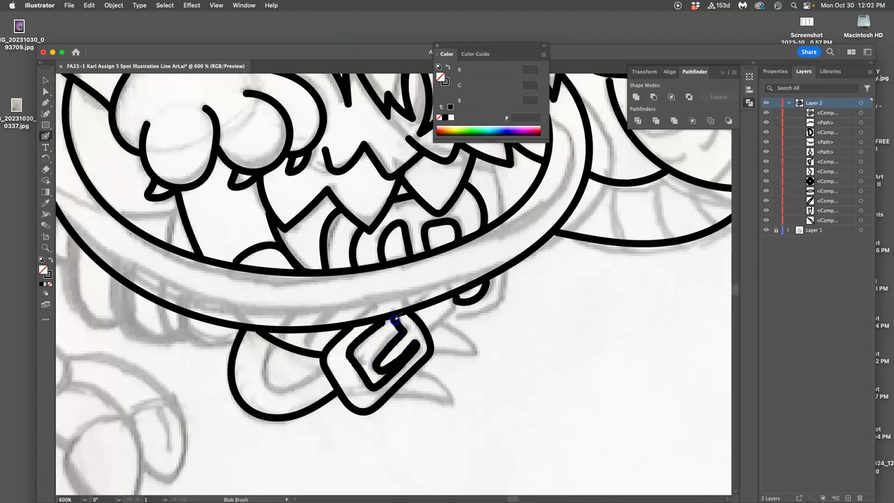
{"action": "left_click_drag", "start_coordinate": [383, 322], "coordinate": [387, 320]}
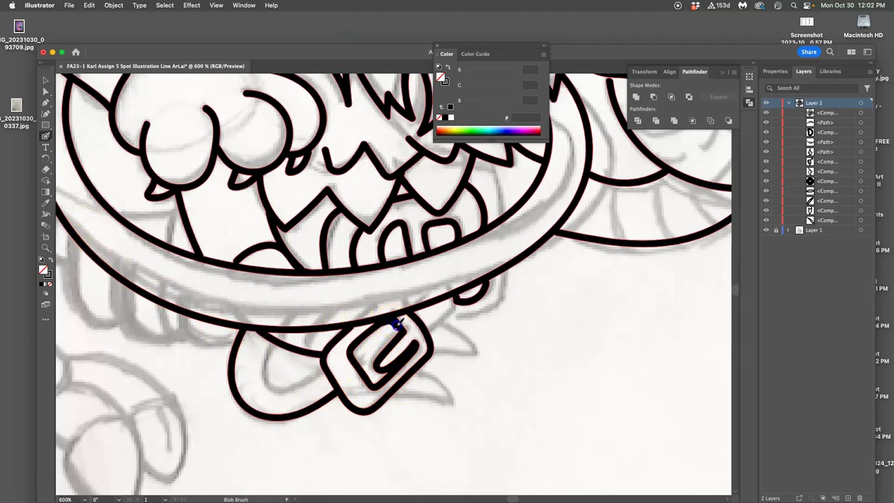
{"action": "left_click_drag", "start_coordinate": [401, 330], "coordinate": [403, 332]}
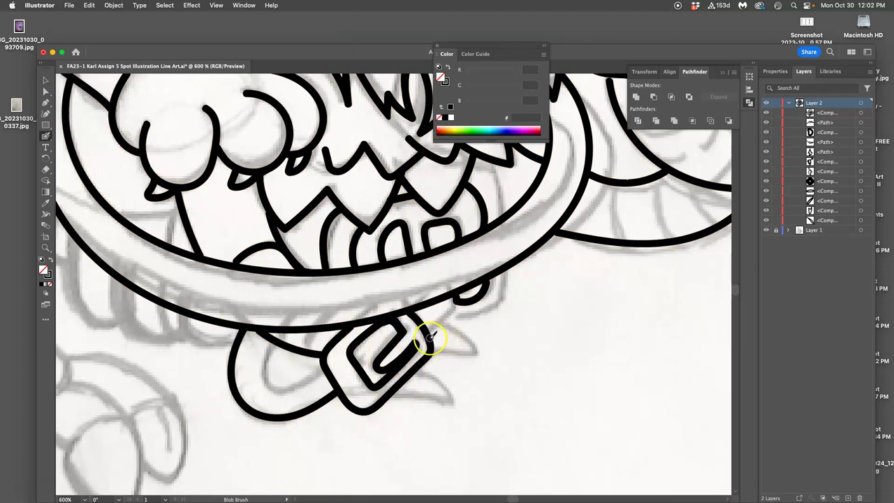
Adjust the Blob Brush Fidelity and ink the upper pointed strap tip beside the buckle
{"action": "mouse_move", "coordinate": [428, 340]}
{"action": "left_mouse_down"}
{"action": "mouse_move", "coordinate": [474, 350]}
{"action": "mouse_move", "coordinate": [486, 331]}
{"action": "mouse_move", "coordinate": [464, 314]}
{"action": "left_mouse_up"}
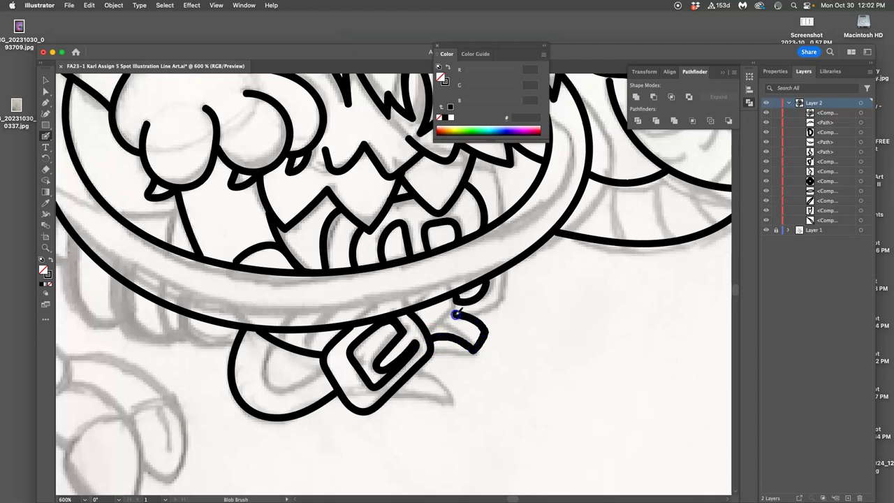
{"action": "key", "text": "cmd+z"}
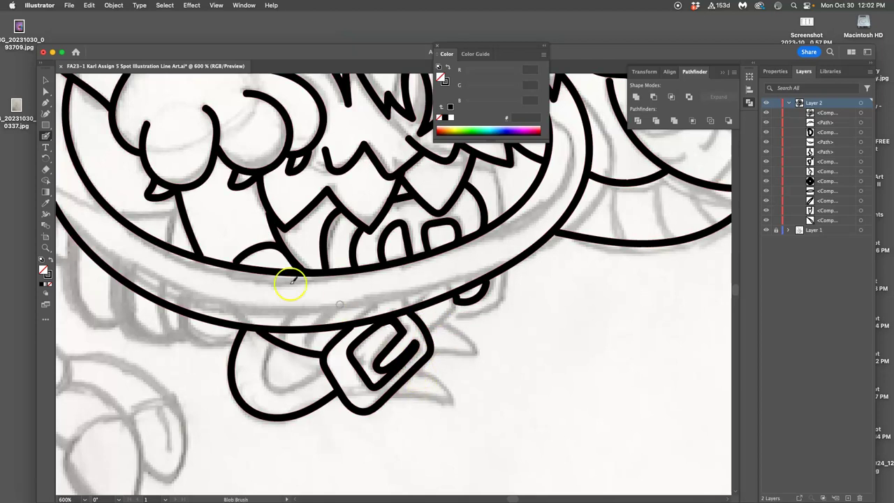
{"action": "double_click", "coordinate": [46, 136]}
{"action": "left_click_drag", "start_coordinate": [476, 210], "coordinate": [506, 208]}
{"action": "left_click", "coordinate": [553, 355]}
{"action": "mouse_move", "coordinate": [444, 341]}
{"action": "left_mouse_down"}
{"action": "mouse_move", "coordinate": [468, 362]}
{"action": "mouse_move", "coordinate": [472, 329]}
{"action": "mouse_move", "coordinate": [433, 303]}
{"action": "mouse_move", "coordinate": [468, 363]}
{"action": "mouse_move", "coordinate": [484, 309]}
{"action": "left_mouse_up"}
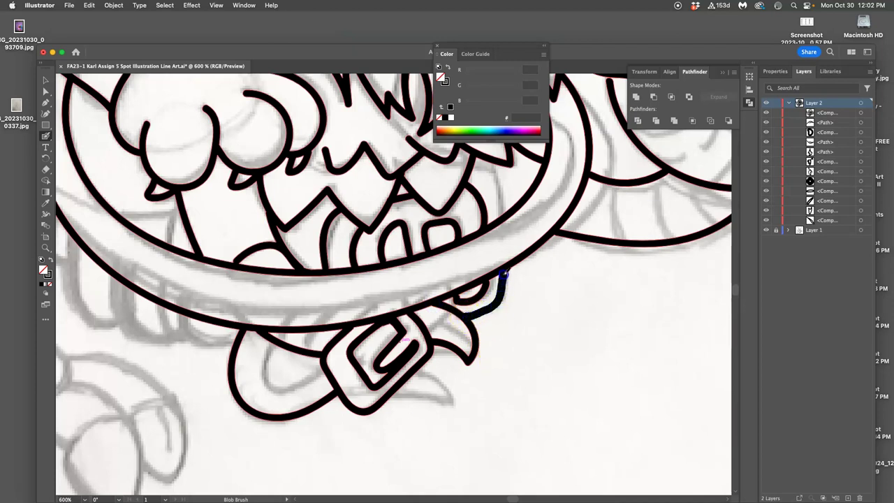
Ink the outer curve around the small arch below the ring and its continuation inside the ring
{"action": "left_click_drag", "start_coordinate": [505, 269], "coordinate": [505, 267]}
{"action": "scroll", "coordinate": [529, 184], "scroll_direction": "up", "scroll_amount": 5}
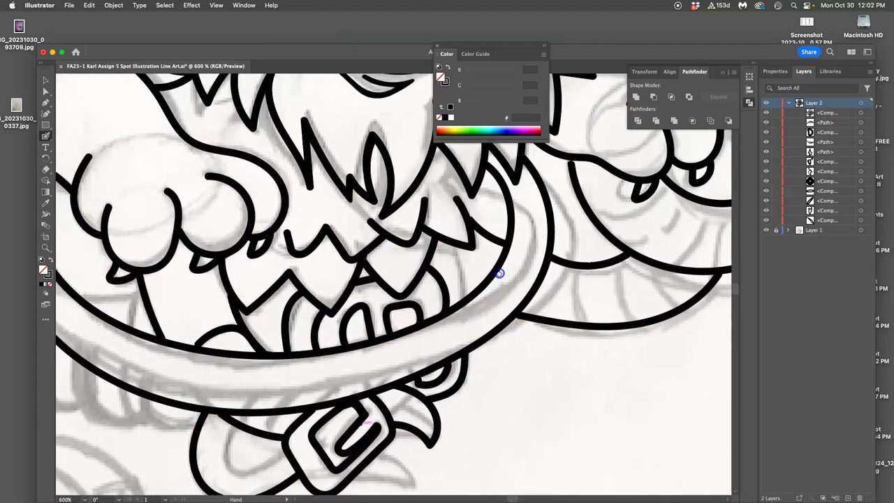
{"action": "mouse_move", "coordinate": [445, 246]}
{"action": "left_mouse_down"}
{"action": "mouse_move", "coordinate": [427, 251]}
{"action": "mouse_move", "coordinate": [457, 264]}
{"action": "mouse_move", "coordinate": [463, 303]}
{"action": "left_mouse_up"}
Ink the inner contour of the hanging loop and the lower pointed strap tip beneath the buckle
{"action": "left_click_drag", "start_coordinate": [339, 399], "coordinate": [376, 292]}
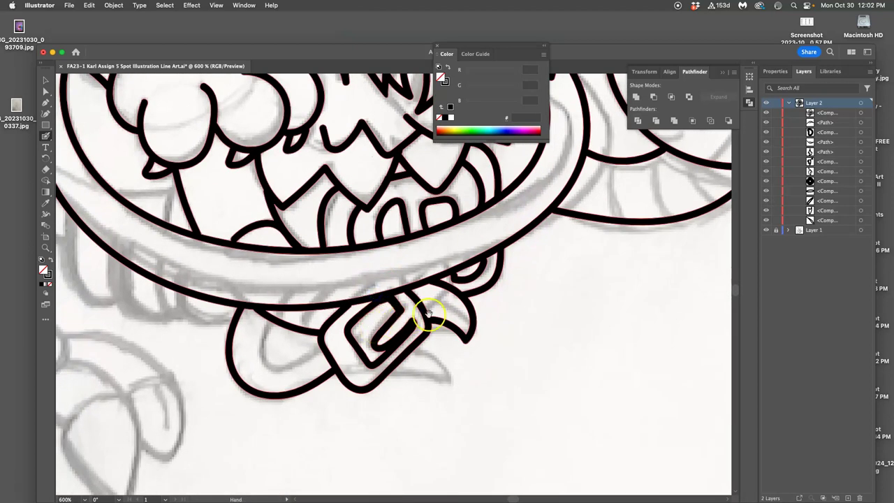
{"action": "left_click_drag", "start_coordinate": [384, 360], "coordinate": [445, 333]}
{"action": "mouse_move", "coordinate": [342, 298]}
{"action": "left_mouse_down"}
{"action": "mouse_move", "coordinate": [336, 291]}
{"action": "mouse_move", "coordinate": [321, 306]}
{"action": "mouse_move", "coordinate": [319, 327]}
{"action": "mouse_move", "coordinate": [337, 341]}
{"action": "mouse_move", "coordinate": [383, 316]}
{"action": "left_mouse_up"}
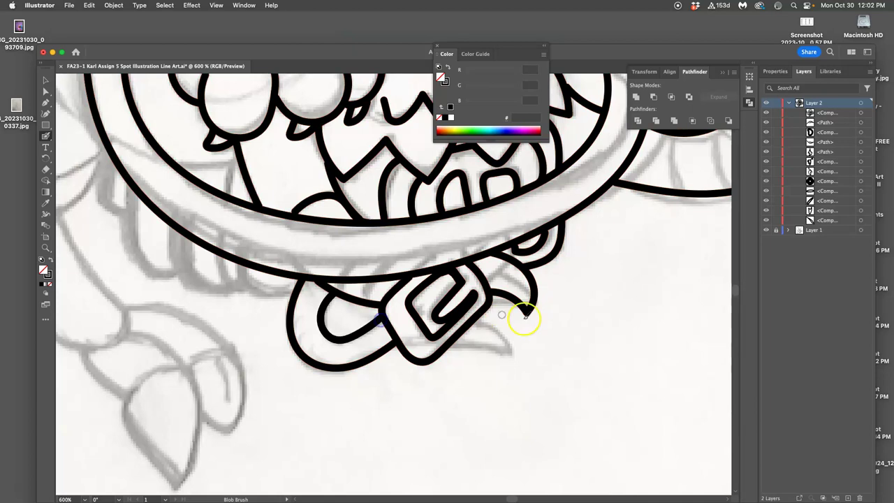
{"action": "mouse_move", "coordinate": [475, 317]}
{"action": "left_mouse_down"}
{"action": "mouse_move", "coordinate": [512, 357]}
{"action": "mouse_move", "coordinate": [447, 343]}
{"action": "left_mouse_up"}
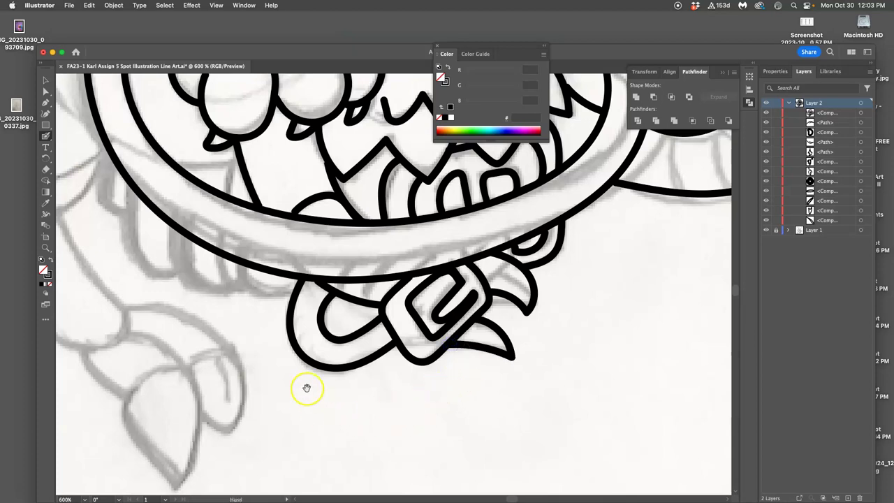
Ink the short curved lines between the ring's lower edge and the hanging loop beside the buckle
{"action": "left_click_drag", "start_coordinate": [304, 385], "coordinate": [343, 443]}
{"action": "left_click_drag", "start_coordinate": [318, 347], "coordinate": [323, 399]}
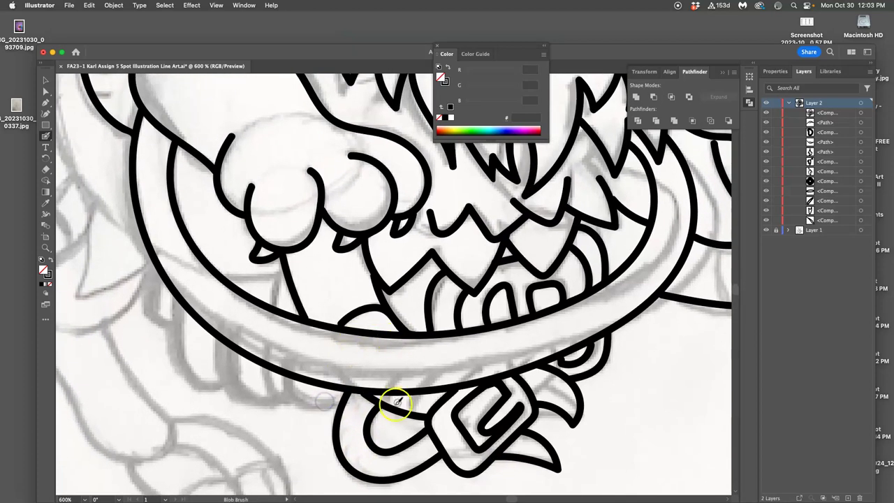
{"action": "mouse_move", "coordinate": [388, 392]}
{"action": "left_mouse_down"}
{"action": "mouse_move", "coordinate": [387, 404]}
{"action": "mouse_move", "coordinate": [414, 401]}
{"action": "mouse_move", "coordinate": [414, 414]}
{"action": "left_mouse_up"}
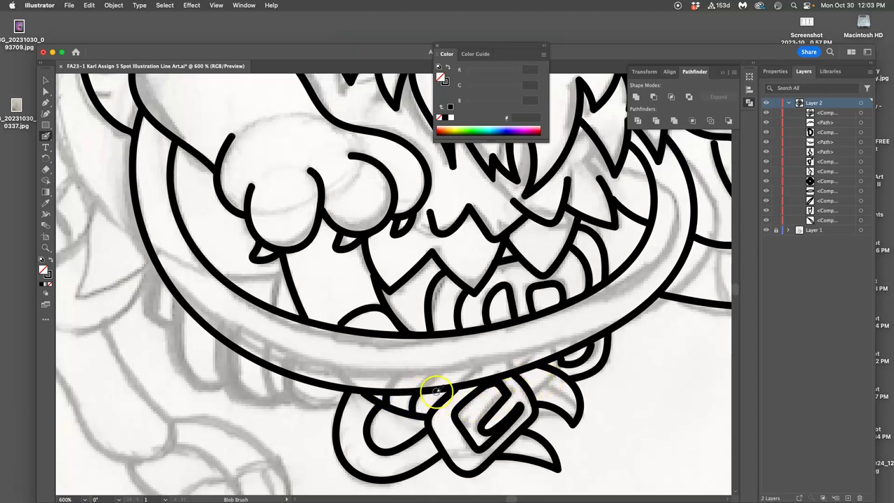
{"action": "left_click_drag", "start_coordinate": [432, 405], "coordinate": [432, 408]}
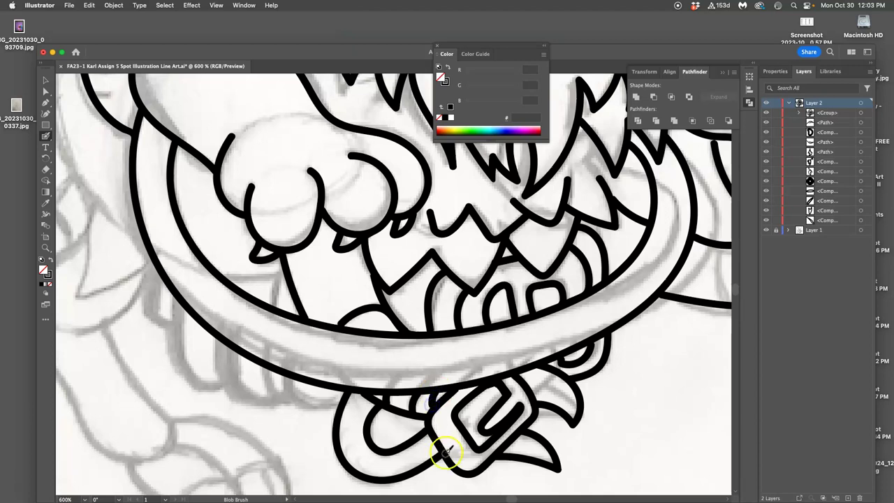
Ink the arched band lines across the limb beneath the front paw inside the ring
{"action": "mouse_move", "coordinate": [305, 315]}
{"action": "left_mouse_down"}
{"action": "mouse_move", "coordinate": [350, 286]}
{"action": "mouse_move", "coordinate": [379, 299]}
{"action": "left_mouse_up"}
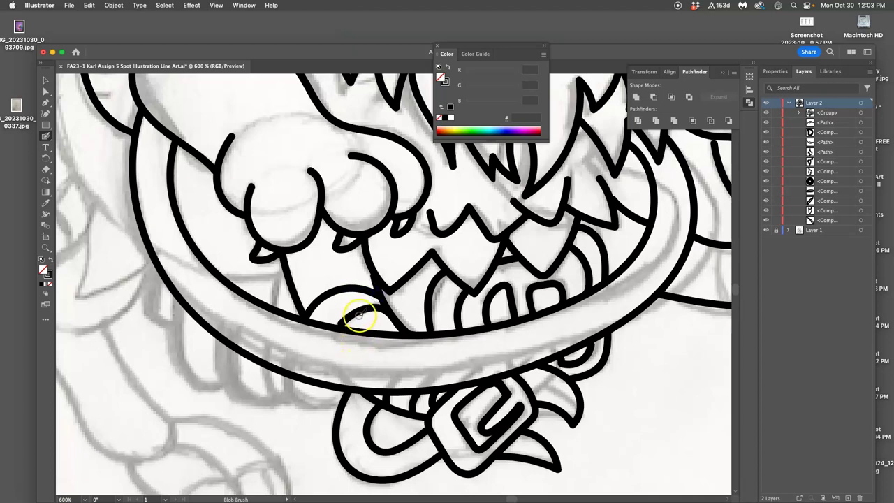
{"action": "key", "text": "super+minus"}
{"action": "key", "text": "super+minus"}
{"action": "key", "text": "super+minus"}
{"action": "left_click_drag", "start_coordinate": [441, 257], "coordinate": [435, 331]}
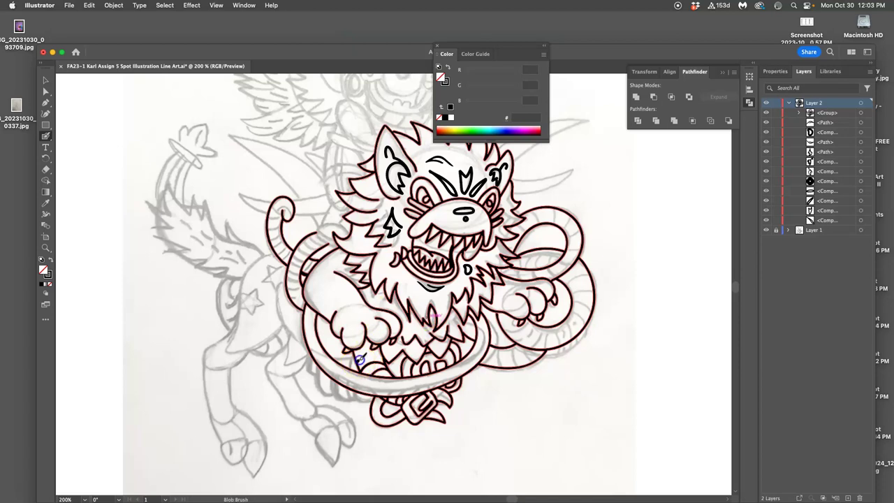
{"action": "left_click", "coordinate": [377, 358]}
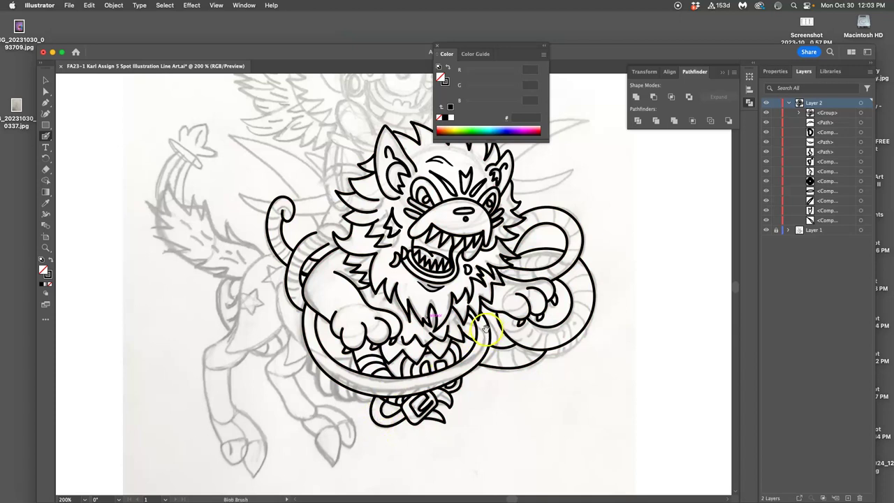
Undo the last two Blob Brush strokes and restore both with Redo
{"action": "key", "text": "super+z"}
{"action": "key", "text": "super+z"}
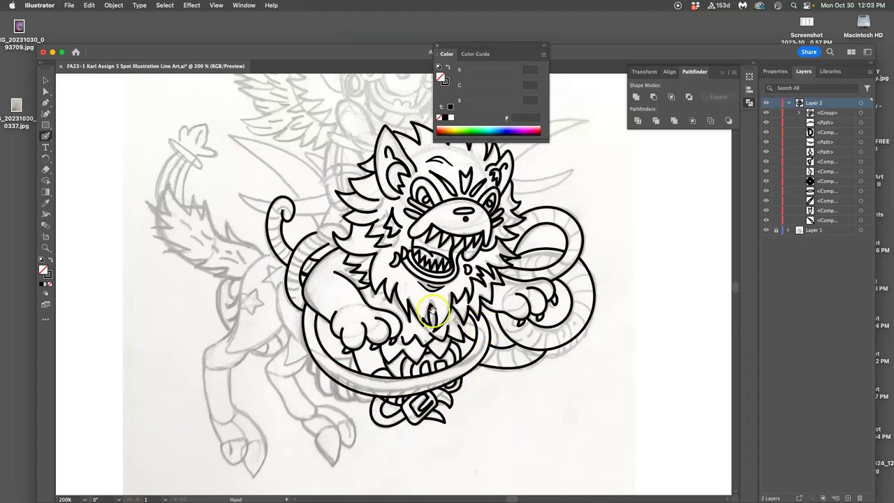
{"action": "left_click_drag", "start_coordinate": [439, 312], "coordinate": [444, 301]}
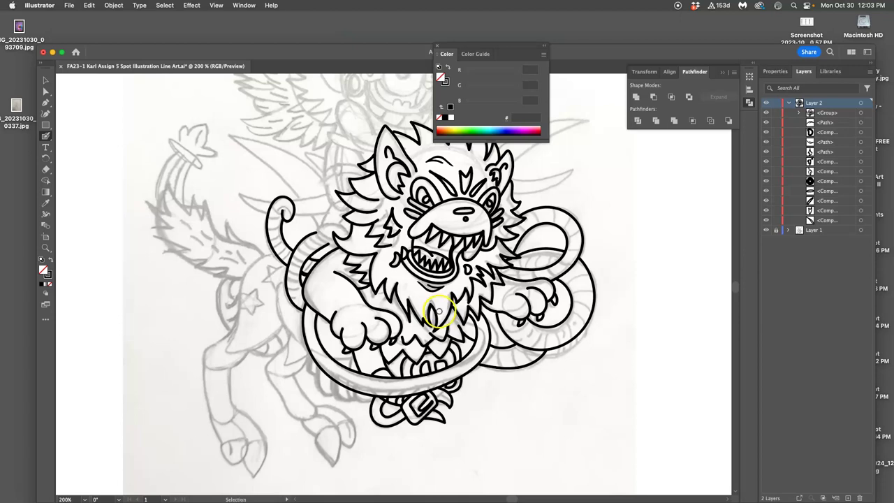
{"action": "left_click", "coordinate": [90, 6]}
{"action": "left_click", "coordinate": [97, 30]}
{"action": "left_click", "coordinate": [89, 5]}
{"action": "left_click", "coordinate": [97, 30]}
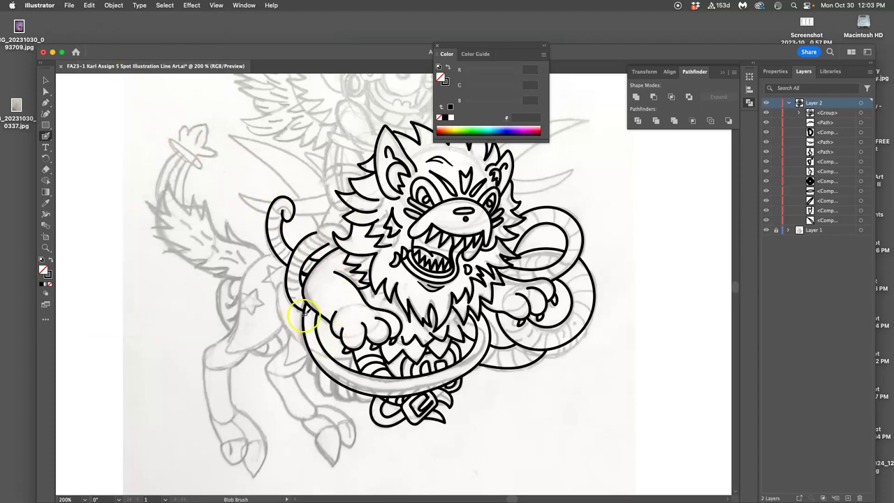
Hide the sketch on Layer 1 to check the line art alone and show it again
{"action": "left_click", "coordinate": [767, 229]}
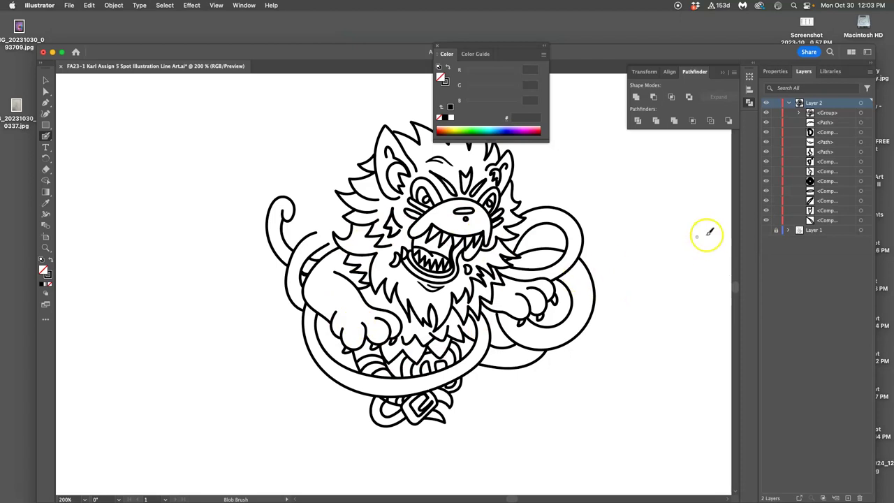
{"action": "left_click", "coordinate": [766, 229]}
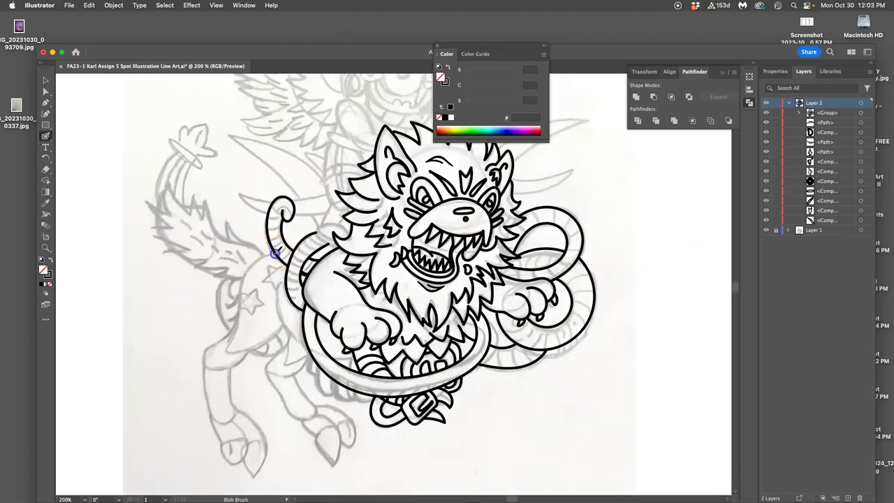
Try to ink the hind leg's outer contour from the rump down around the small rear toe
{"action": "mouse_move", "coordinate": [244, 279]}
{"action": "left_mouse_down"}
{"action": "mouse_move", "coordinate": [231, 323]}
{"action": "mouse_move", "coordinate": [210, 345]}
{"action": "mouse_move", "coordinate": [202, 388]}
{"action": "mouse_move", "coordinate": [230, 463]}
{"action": "left_mouse_up"}
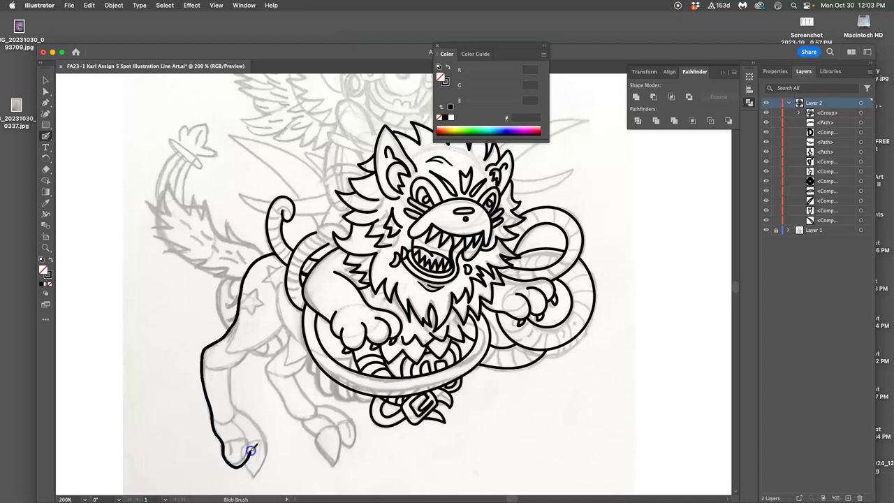
{"action": "left_click_drag", "start_coordinate": [223, 443], "coordinate": [224, 443]}
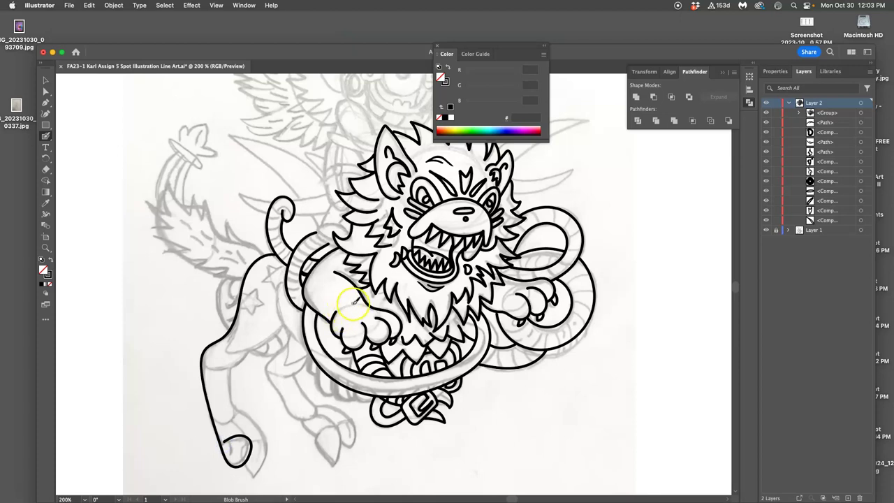
{"action": "key", "text": "super+z"}
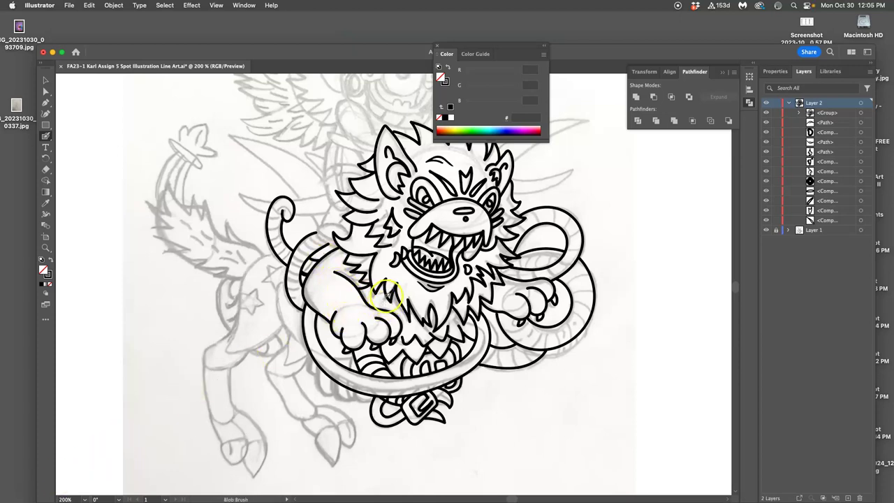
{"action": "left_click", "coordinate": [386, 296]}
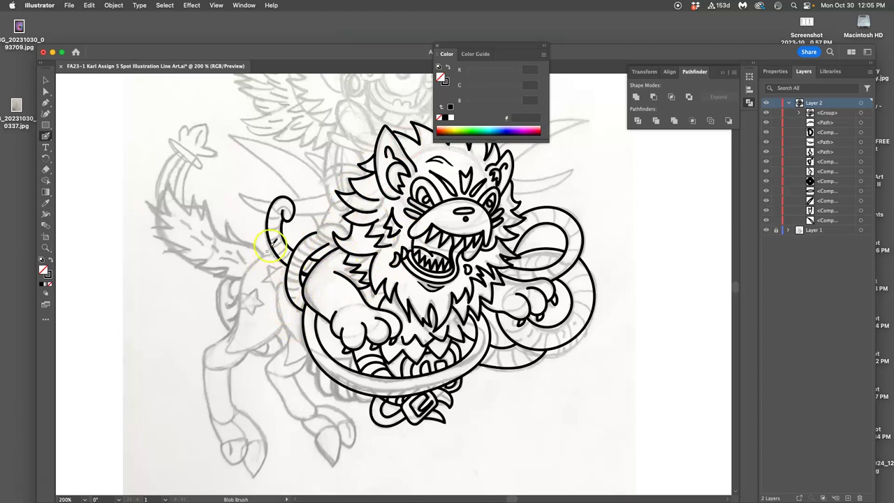
{"action": "mouse_move", "coordinate": [265, 256]}
{"action": "left_mouse_down"}
{"action": "mouse_move", "coordinate": [249, 266]}
{"action": "mouse_move", "coordinate": [238, 305]}
{"action": "left_mouse_up"}
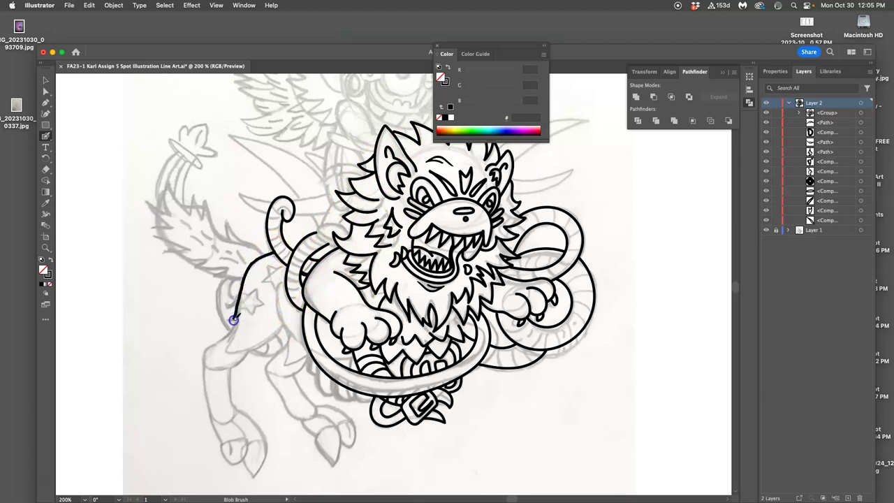
{"action": "left_click_drag", "start_coordinate": [201, 361], "coordinate": [227, 457]}
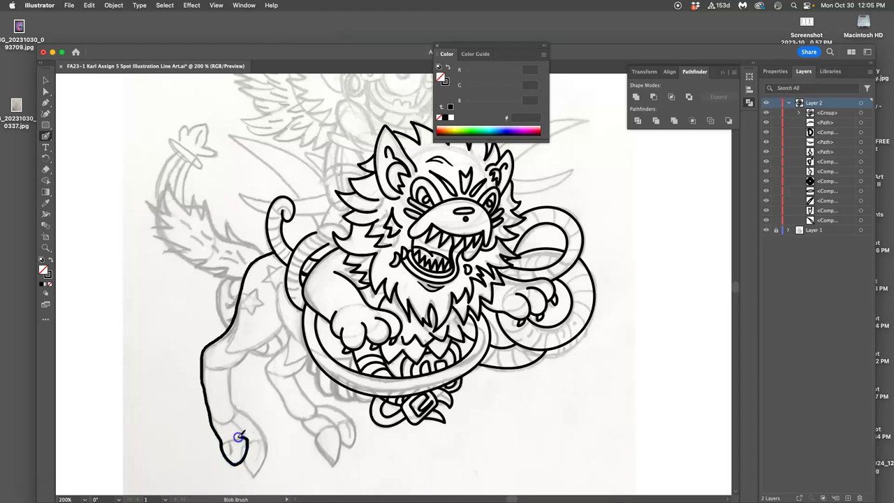
{"action": "left_click_drag", "start_coordinate": [222, 441], "coordinate": [223, 446]}
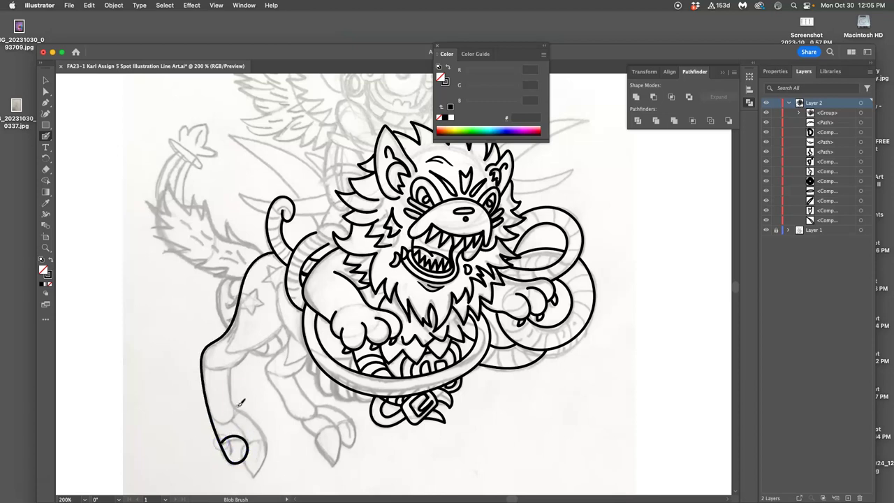
{"action": "key", "text": "super+z"}
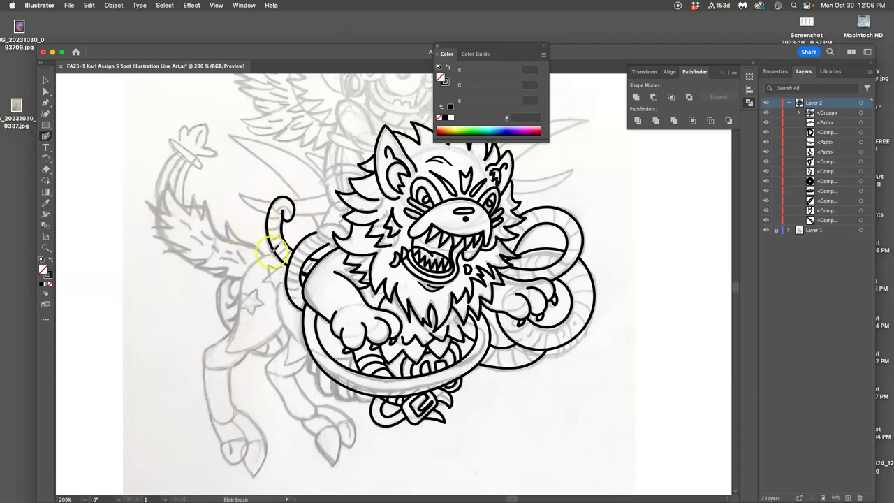
Ink the hind leg's outer contour from the rump to the foot and its inner contour from the belly to the hoof
{"action": "mouse_move", "coordinate": [273, 254]}
{"action": "left_mouse_down"}
{"action": "mouse_move", "coordinate": [241, 288]}
{"action": "mouse_move", "coordinate": [235, 325]}
{"action": "mouse_move", "coordinate": [205, 353]}
{"action": "mouse_move", "coordinate": [207, 400]}
{"action": "left_mouse_up"}
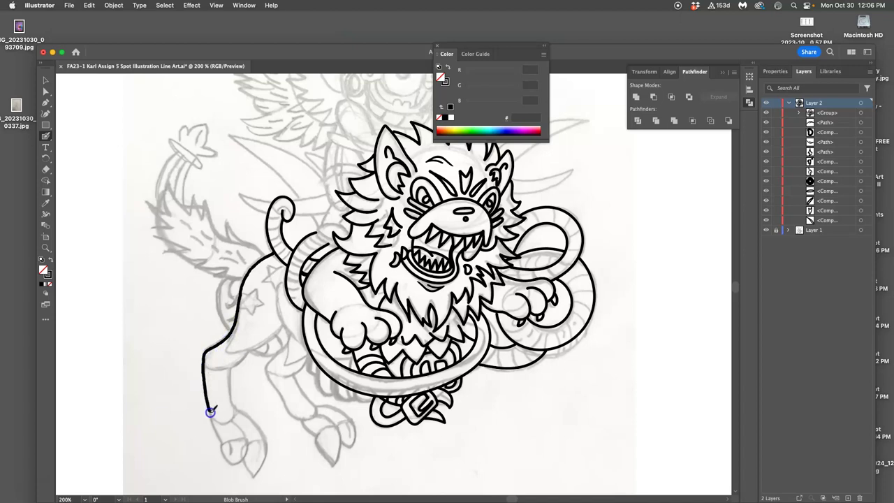
{"action": "left_click_drag", "start_coordinate": [223, 444], "coordinate": [222, 445]}
{"action": "left_click_drag", "start_coordinate": [286, 323], "coordinate": [283, 328]}
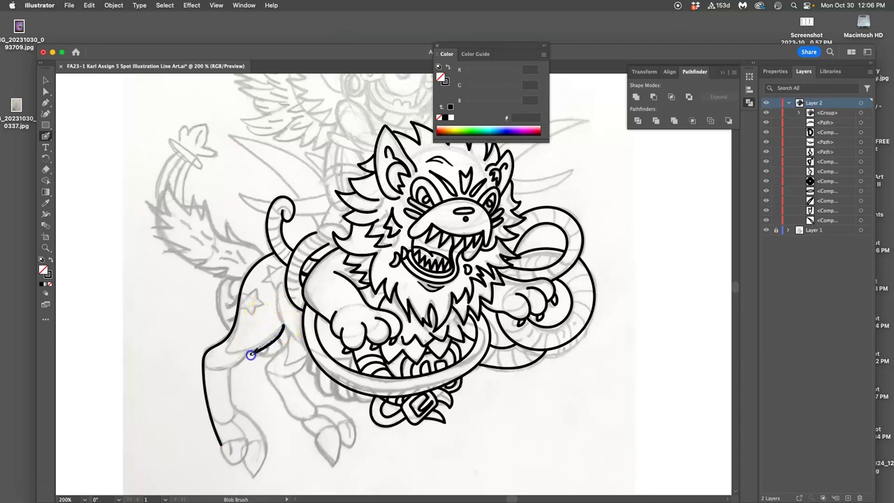
{"action": "mouse_move", "coordinate": [230, 368]}
{"action": "left_mouse_down"}
{"action": "mouse_move", "coordinate": [232, 408]}
{"action": "mouse_move", "coordinate": [263, 441]}
{"action": "left_mouse_up"}
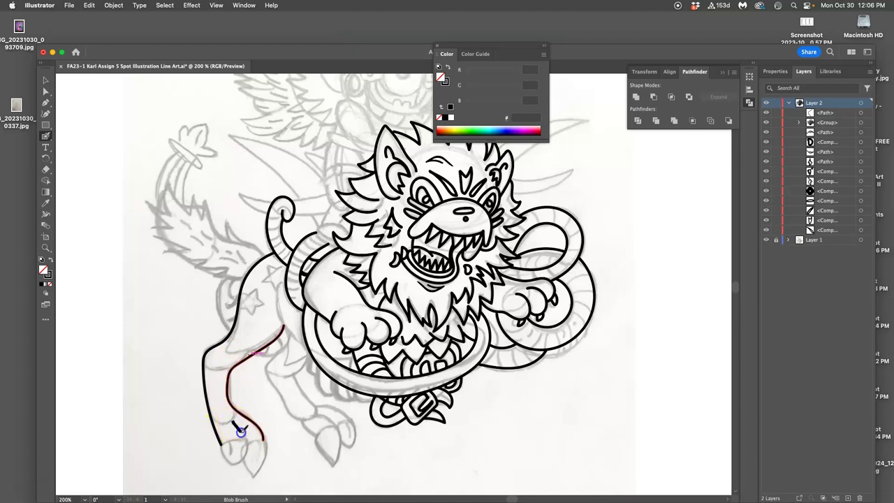
Ink the crease between the toes, the rounded rear toe and the pointed front hoof of the hind foot
{"action": "left_click_drag", "start_coordinate": [245, 437], "coordinate": [245, 438]}
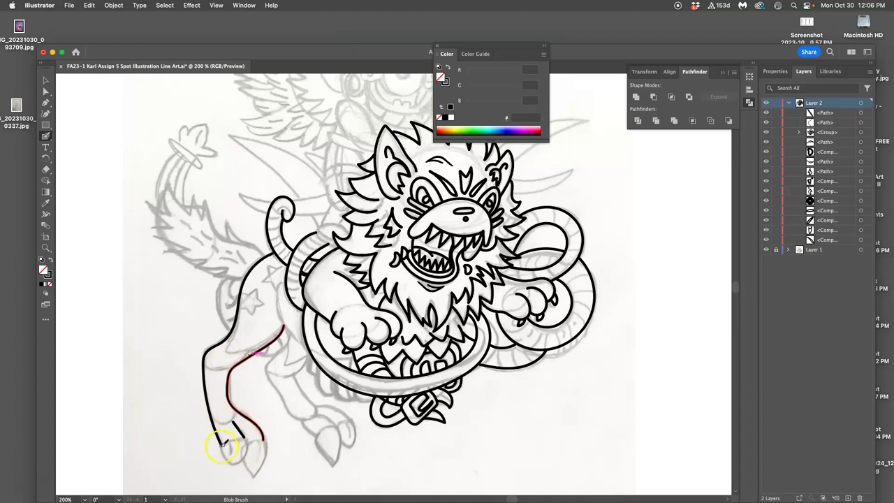
{"action": "left_click_drag", "start_coordinate": [246, 443], "coordinate": [245, 455]}
{"action": "mouse_move", "coordinate": [221, 444]}
{"action": "left_mouse_down"}
{"action": "mouse_move", "coordinate": [284, 447]}
{"action": "mouse_move", "coordinate": [253, 452]}
{"action": "left_mouse_up"}
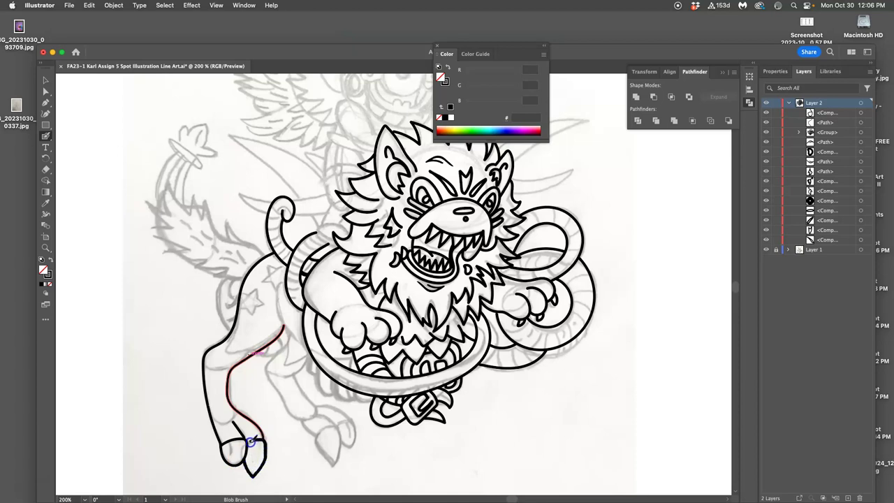
{"action": "left_click_drag", "start_coordinate": [250, 441], "coordinate": [248, 444]}
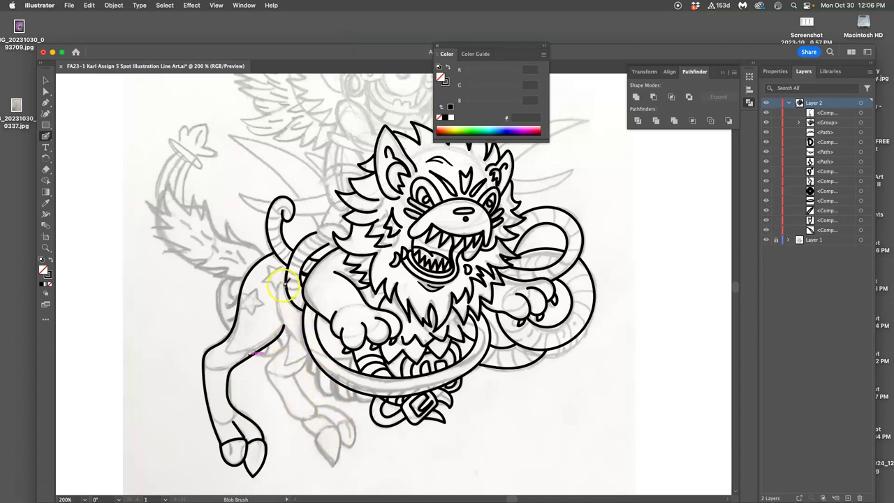
Ink the belly's curved edge down to the large ring and the row of rounded scallops beneath the ring's lower-left edge
{"action": "left_click_drag", "start_coordinate": [278, 285], "coordinate": [277, 292]}
{"action": "left_click_drag", "start_coordinate": [308, 347], "coordinate": [309, 348]}
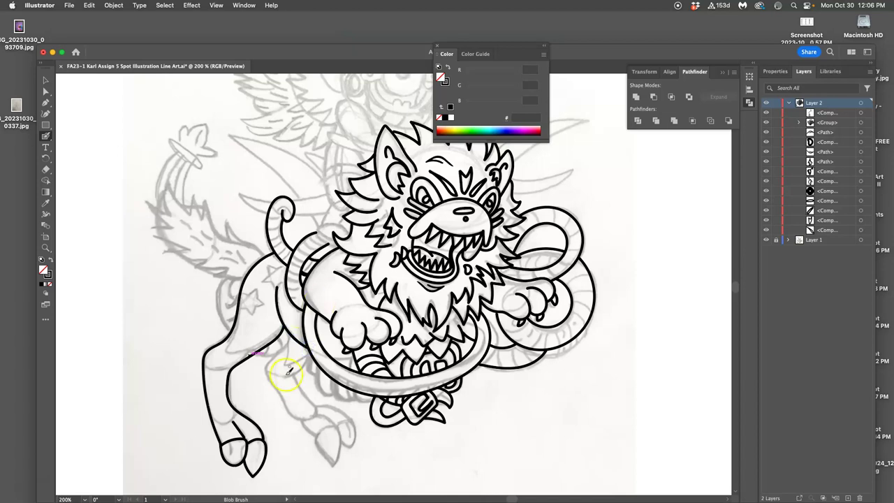
{"action": "left_click_drag", "start_coordinate": [334, 358], "coordinate": [337, 359]}
{"action": "left_click_drag", "start_coordinate": [350, 369], "coordinate": [349, 368]}
{"action": "left_click_drag", "start_coordinate": [350, 387], "coordinate": [349, 391]}
{"action": "left_click_drag", "start_coordinate": [357, 400], "coordinate": [359, 395]}
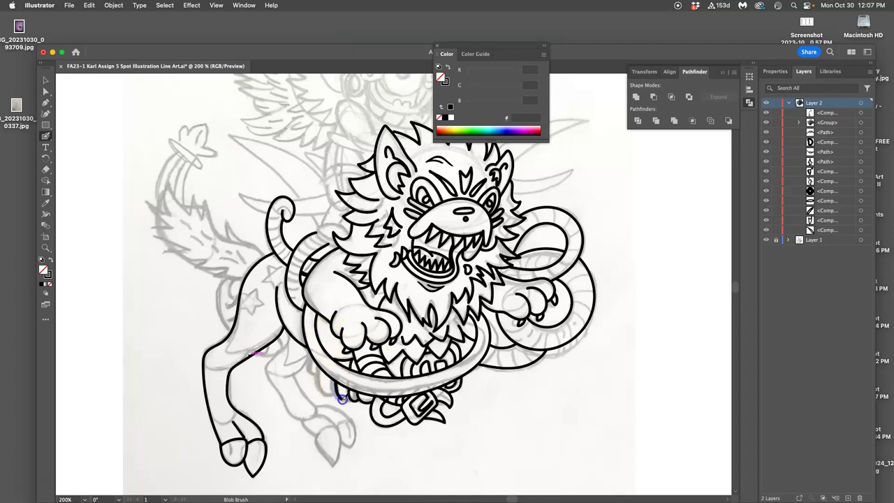
{"action": "left_click_drag", "start_coordinate": [348, 397], "coordinate": [320, 369]}
{"action": "mouse_move", "coordinate": [336, 392]}
{"action": "left_mouse_down"}
{"action": "mouse_move", "coordinate": [334, 371]}
{"action": "mouse_move", "coordinate": [311, 361]}
{"action": "mouse_move", "coordinate": [316, 374]}
{"action": "left_mouse_up"}
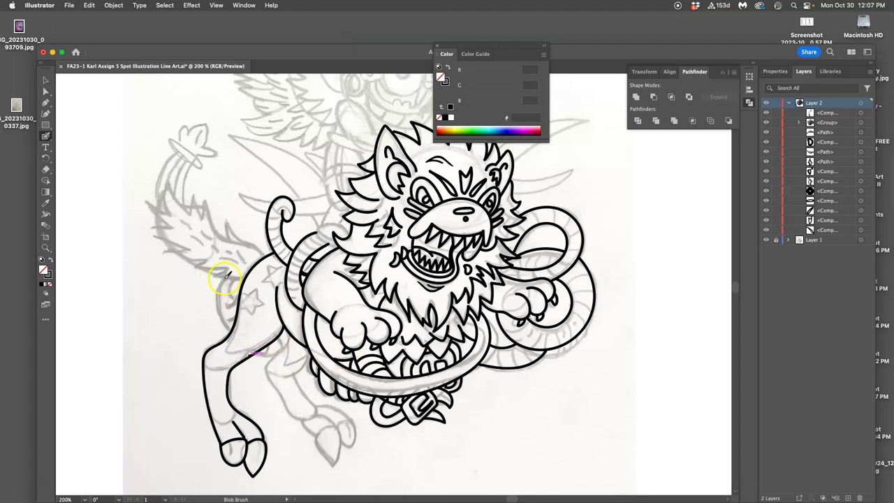
Ink the far hind leg's thigh edge, the short curve under the belly, both lower-leg contours and the pointed front hoof
{"action": "mouse_move", "coordinate": [225, 277]}
{"action": "left_mouse_down"}
{"action": "mouse_move", "coordinate": [217, 313]}
{"action": "mouse_move", "coordinate": [229, 338]}
{"action": "mouse_move", "coordinate": [266, 355]}
{"action": "mouse_move", "coordinate": [292, 336]}
{"action": "left_mouse_up"}
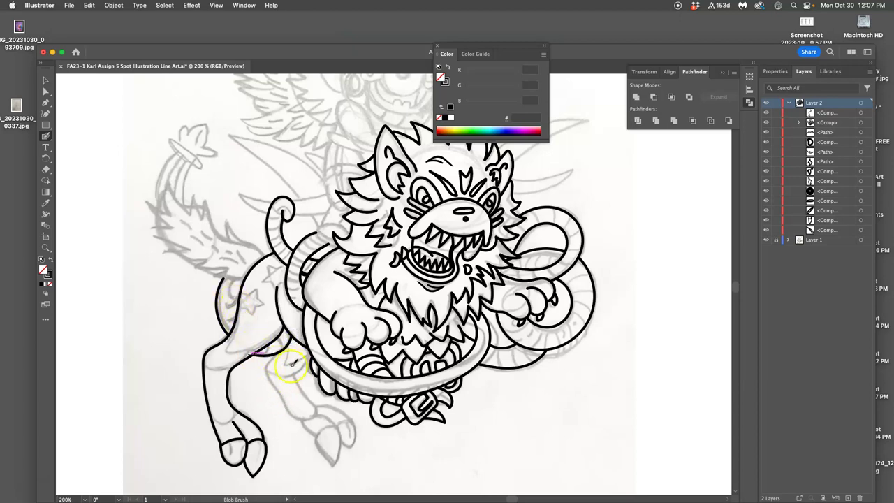
{"action": "mouse_move", "coordinate": [277, 360]}
{"action": "left_mouse_down"}
{"action": "mouse_move", "coordinate": [273, 354]}
{"action": "mouse_move", "coordinate": [265, 373]}
{"action": "mouse_move", "coordinate": [336, 459]}
{"action": "mouse_move", "coordinate": [340, 428]}
{"action": "mouse_move", "coordinate": [330, 420]}
{"action": "mouse_move", "coordinate": [316, 440]}
{"action": "left_mouse_up"}
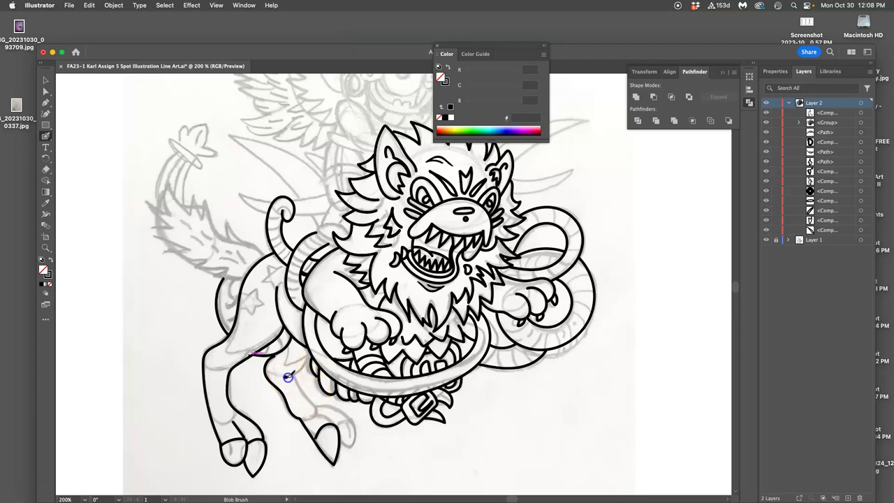
{"action": "left_click_drag", "start_coordinate": [295, 375], "coordinate": [301, 369]}
{"action": "mouse_move", "coordinate": [307, 357]}
{"action": "left_mouse_down"}
{"action": "mouse_move", "coordinate": [323, 431]}
{"action": "mouse_move", "coordinate": [294, 375]}
{"action": "mouse_move", "coordinate": [306, 400]}
{"action": "mouse_move", "coordinate": [345, 420]}
{"action": "left_mouse_up"}
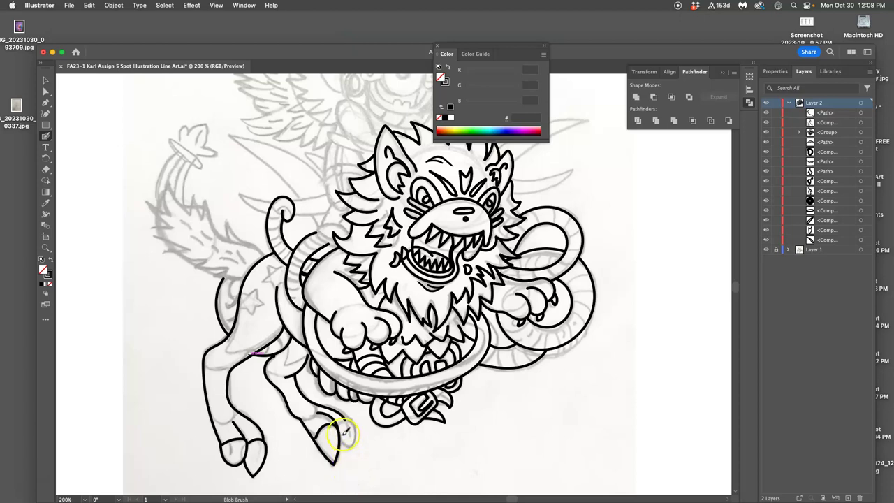
{"action": "left_click_drag", "start_coordinate": [347, 431], "coordinate": [315, 416]}
{"action": "left_click_drag", "start_coordinate": [336, 426], "coordinate": [338, 428]}
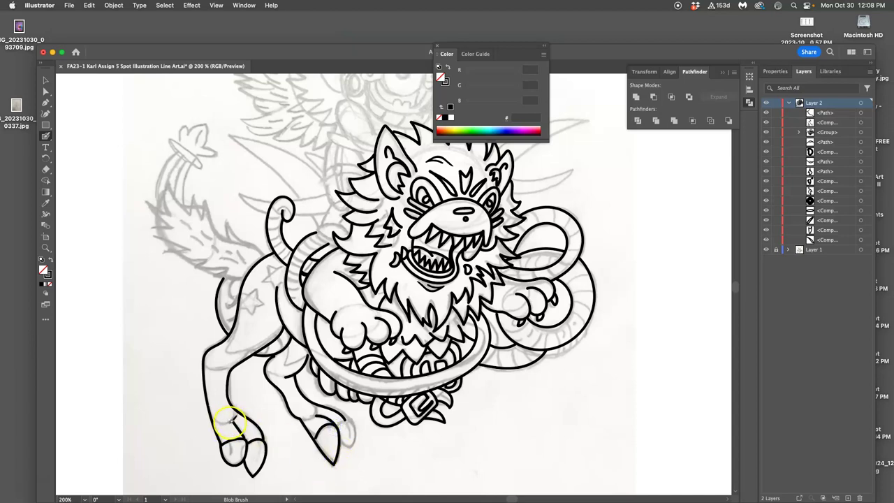
Ink the small ankle creases above both hind hooves and the rounded rear toe of the far foot
{"action": "left_click_drag", "start_coordinate": [233, 418], "coordinate": [232, 423]}
{"action": "mouse_move", "coordinate": [327, 422]}
{"action": "left_mouse_down"}
{"action": "mouse_move", "coordinate": [306, 418]}
{"action": "mouse_move", "coordinate": [348, 421]}
{"action": "left_mouse_up"}
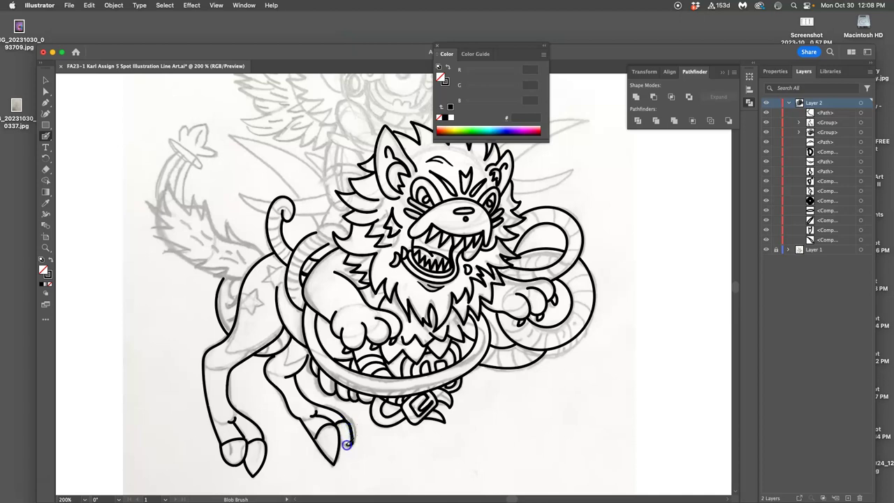
{"action": "left_click_drag", "start_coordinate": [340, 440], "coordinate": [339, 438]}
Examine the line art around the front paw, the ring and the tops of the hind legs at 600% magnification
{"action": "key", "text": "super+equal"}
{"action": "key", "text": "super+equal"}
{"action": "key", "text": "super+equal"}
{"action": "left_click_drag", "start_coordinate": [291, 374], "coordinate": [473, 210]}
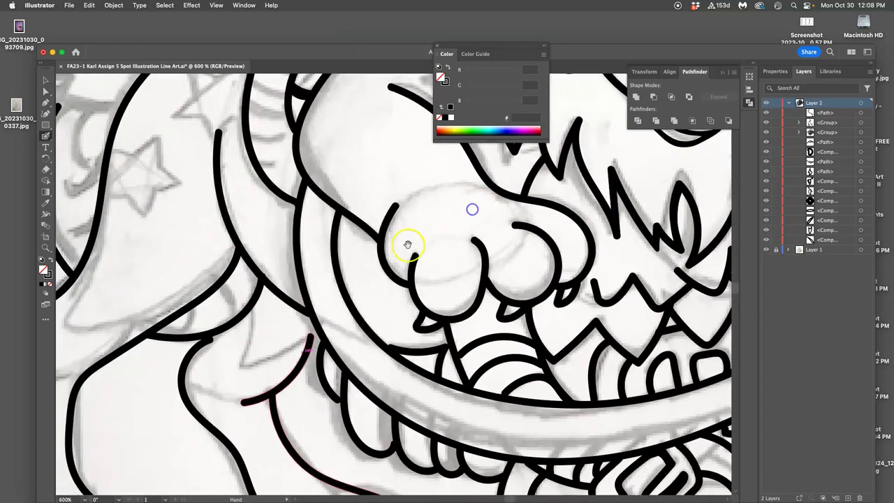